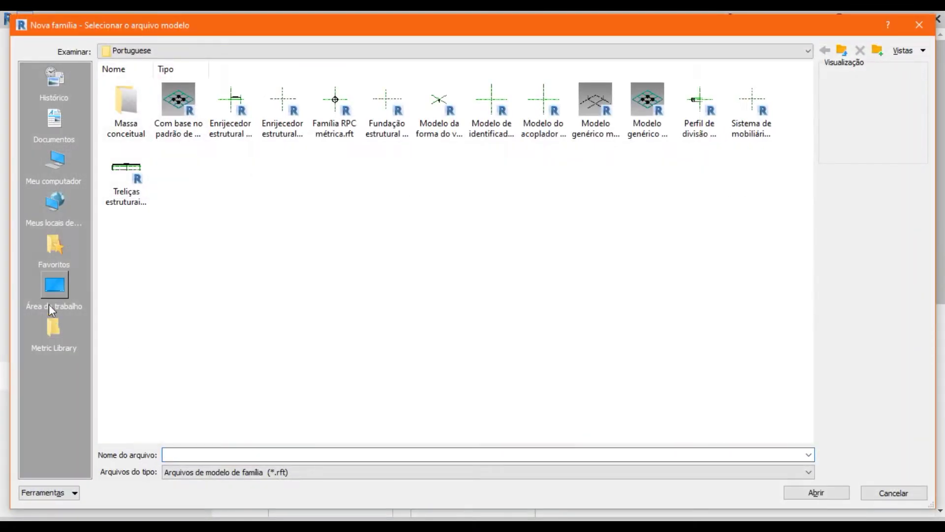
Create a new family from the Metric Casework.rft template stored on the desktop.
click(51, 293)
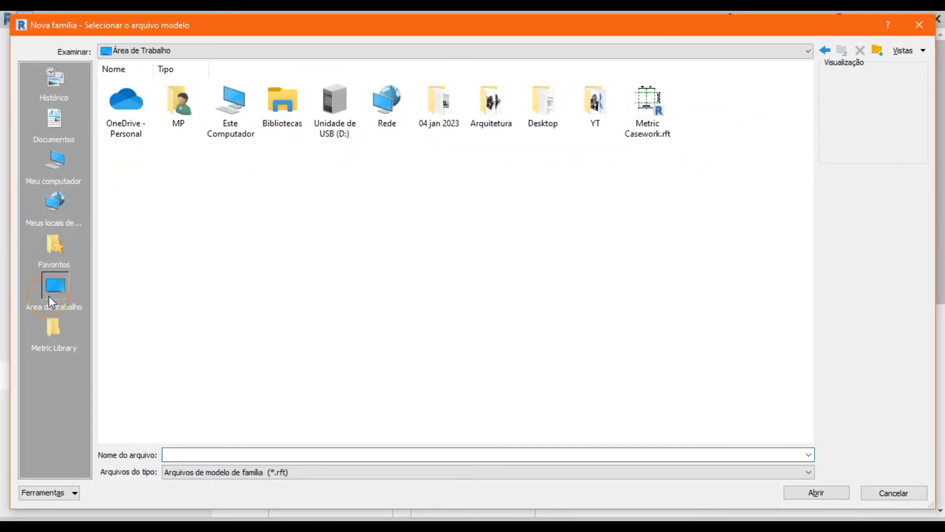
click(648, 133)
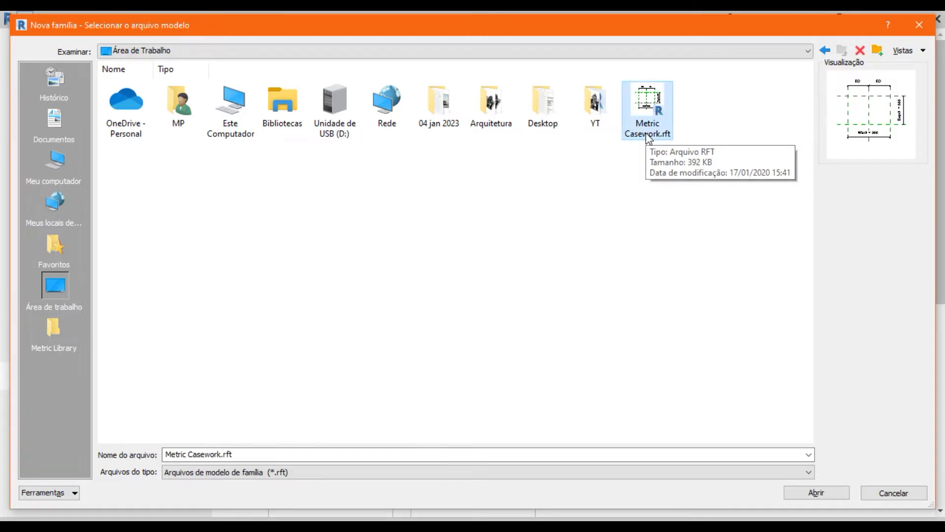
click(803, 494)
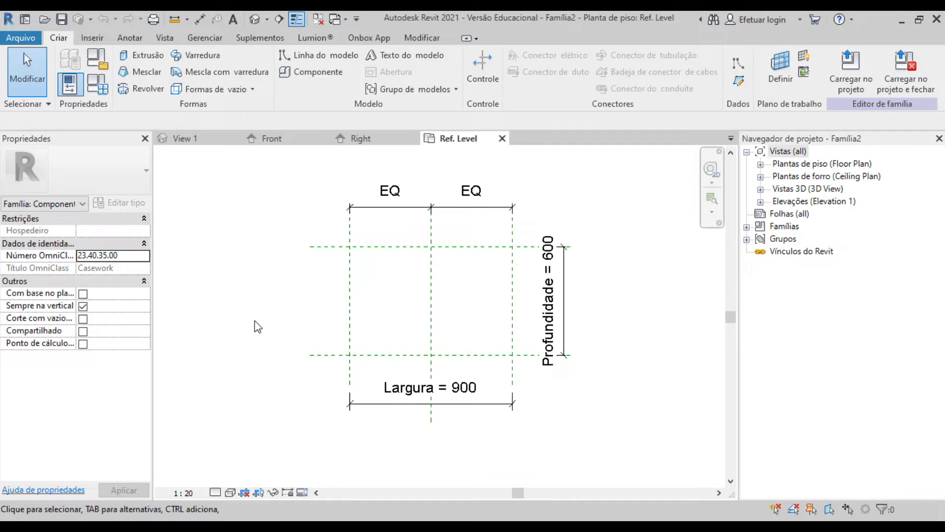
Set the project's length units (Comprimento) to metres (Metros) with 3 decimal places.
key(u)
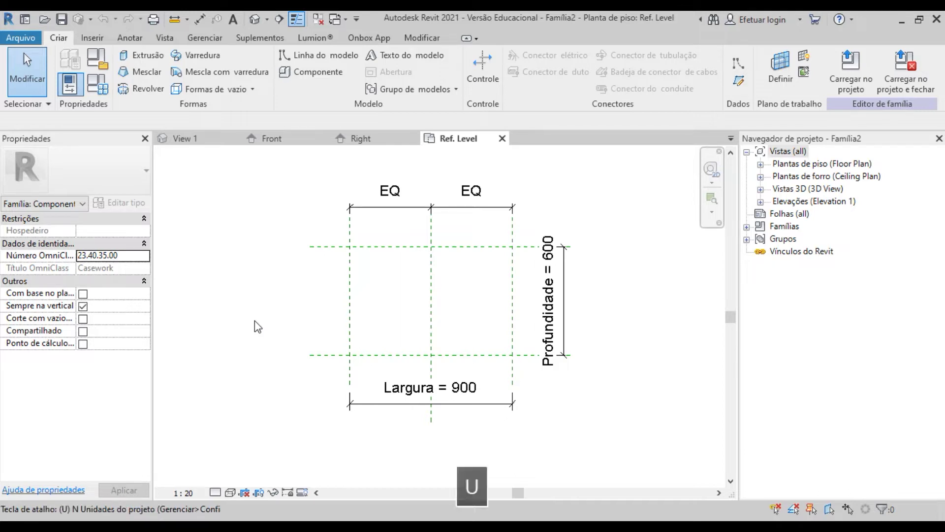
key(n)
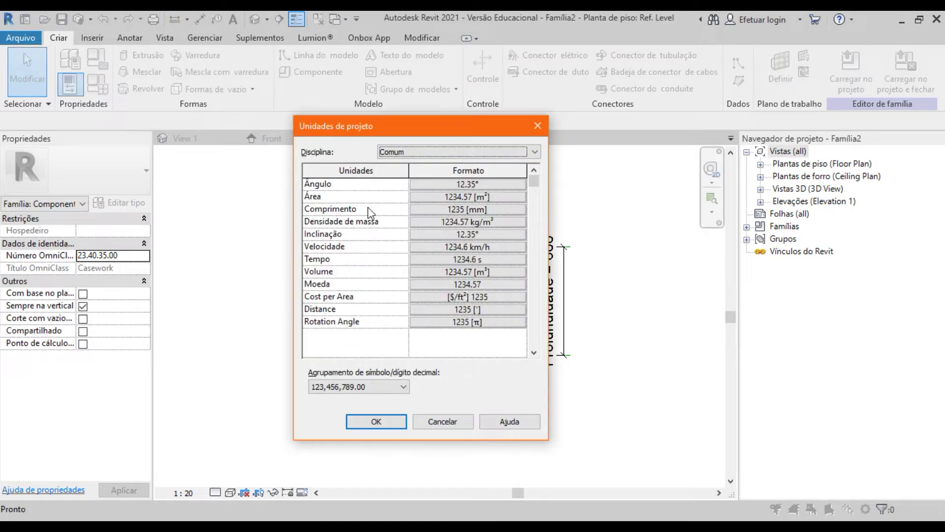
click(467, 210)
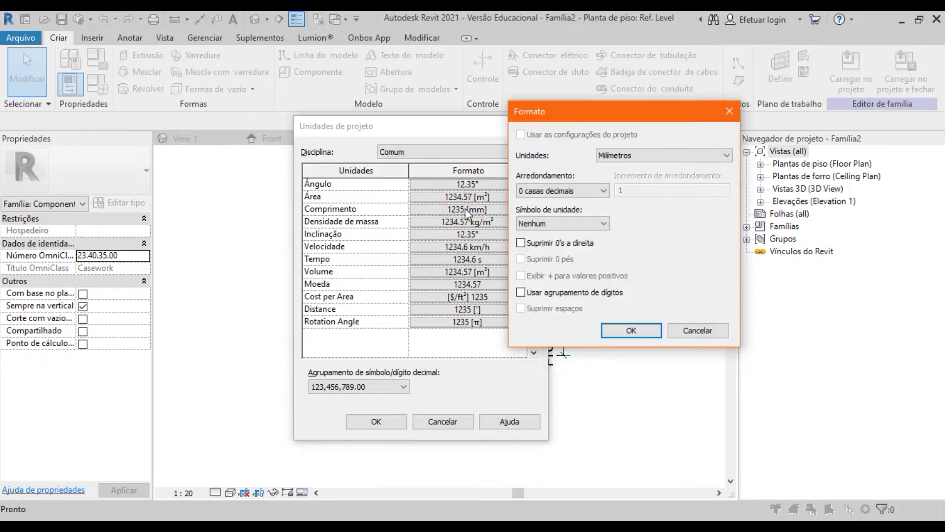
click(640, 156)
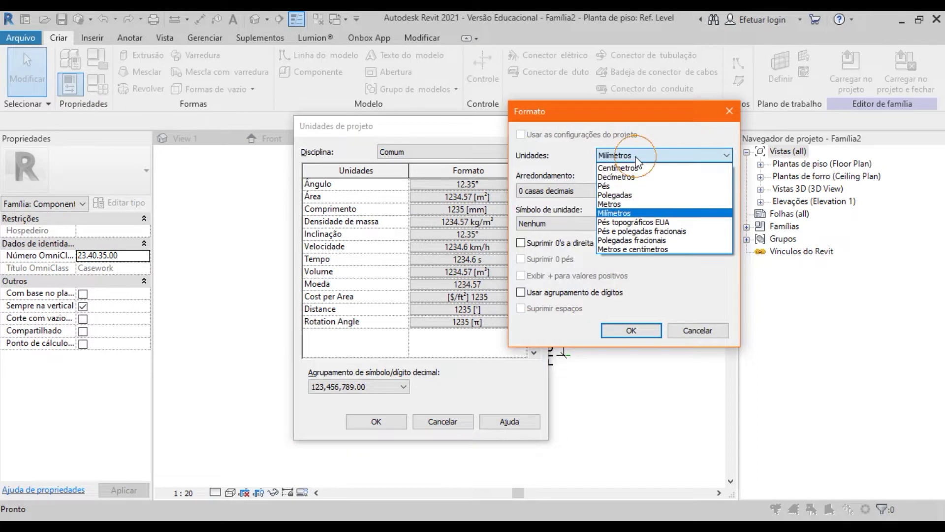
click(616, 206)
click(594, 190)
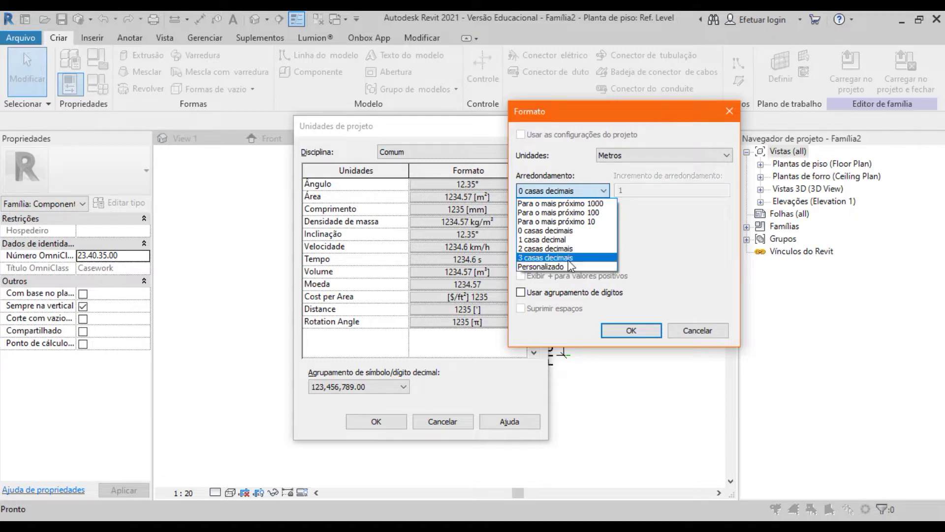
click(546, 257)
click(621, 329)
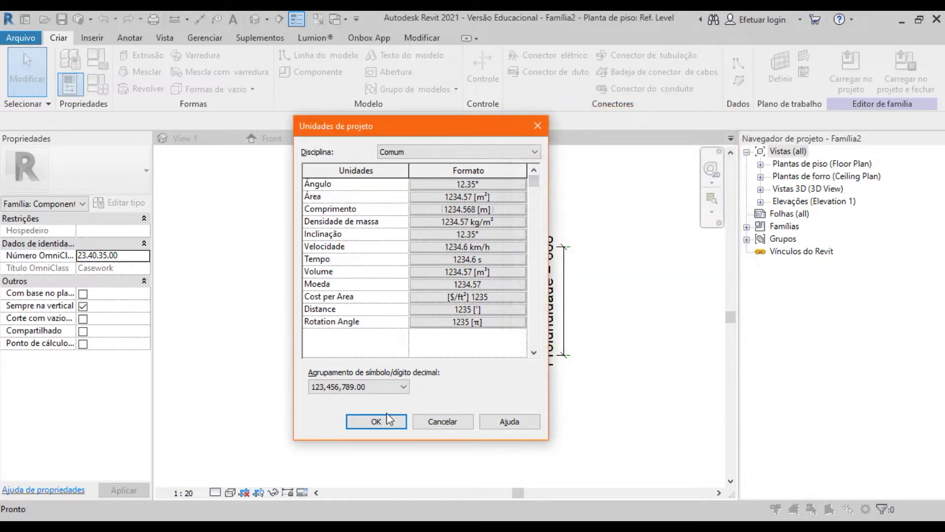
click(374, 421)
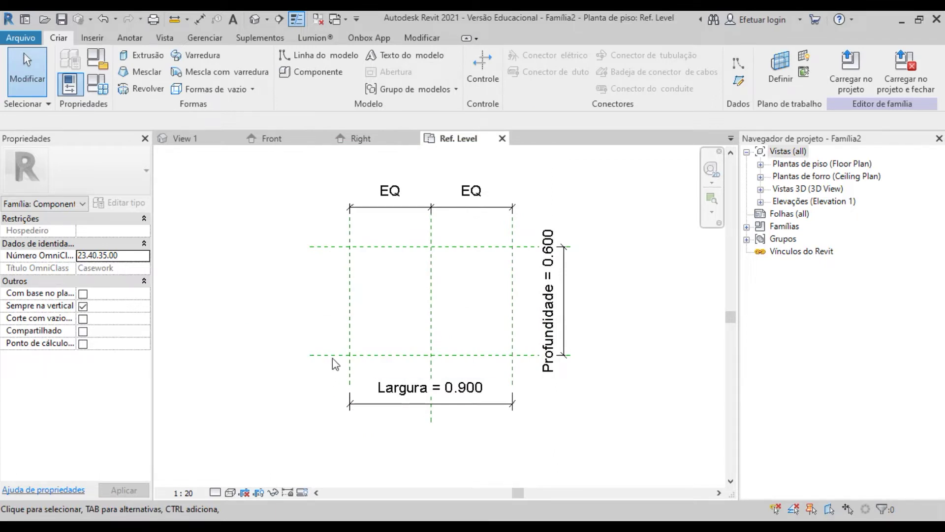
Move the Profundidade and Largura dimension lines farther outward from the reference planes.
click(565, 297)
drag(566, 284, 628, 286)
click(467, 404)
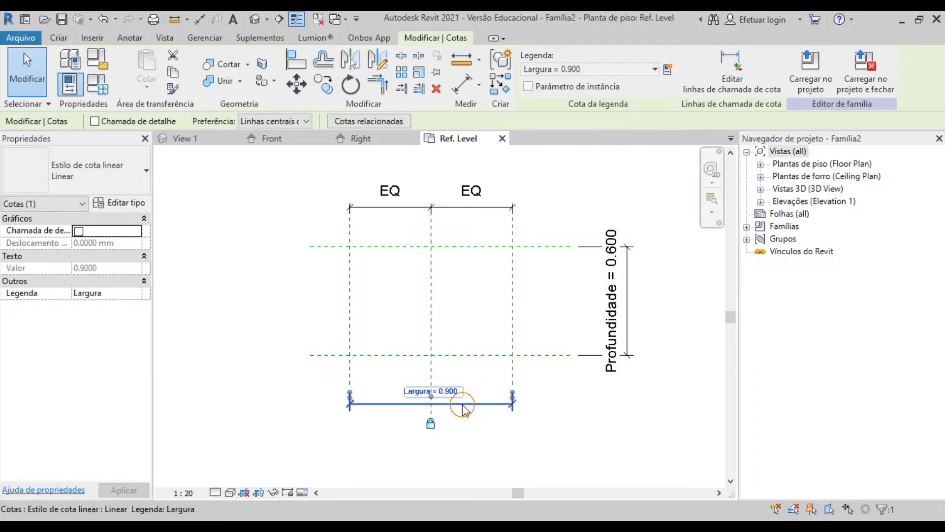
drag(472, 410, 470, 464)
click(280, 314)
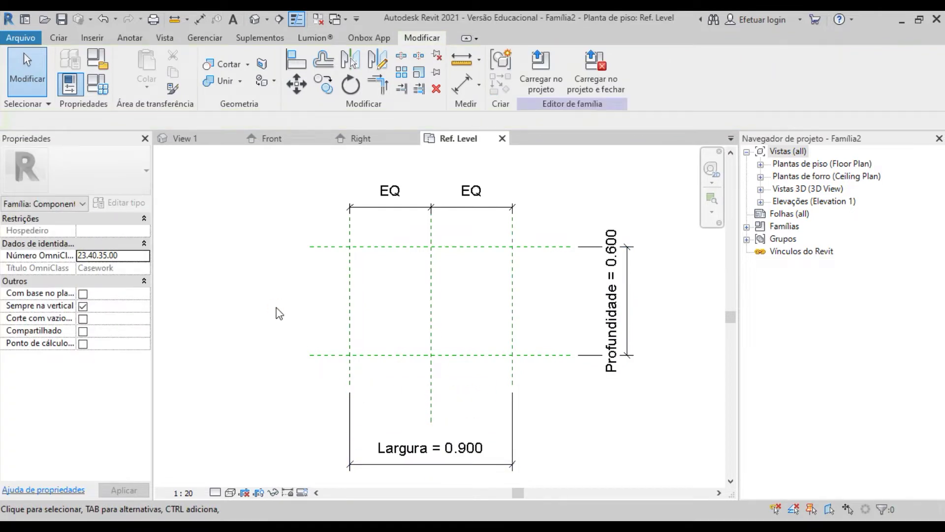
Draw a horizontal reference plane between the two existing horizontal planes, about 0.245 m below the upper one.
key(r)
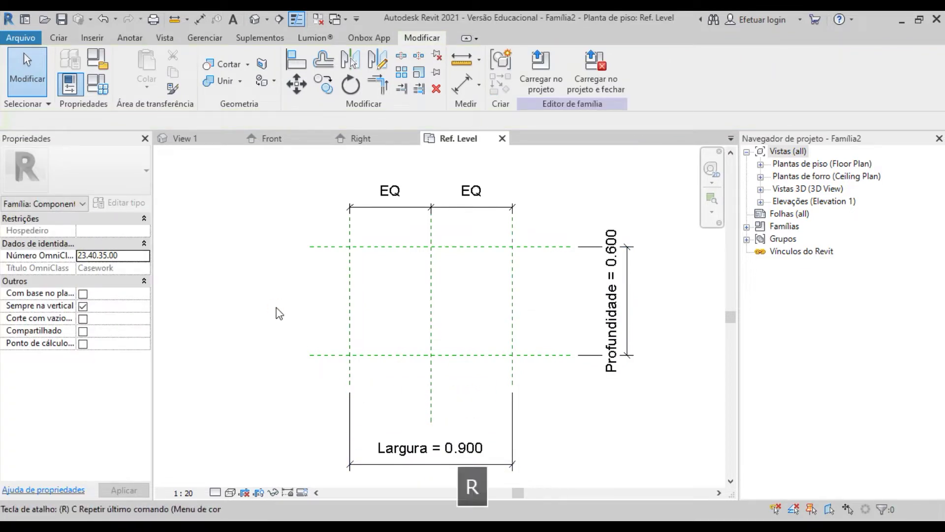
key(p)
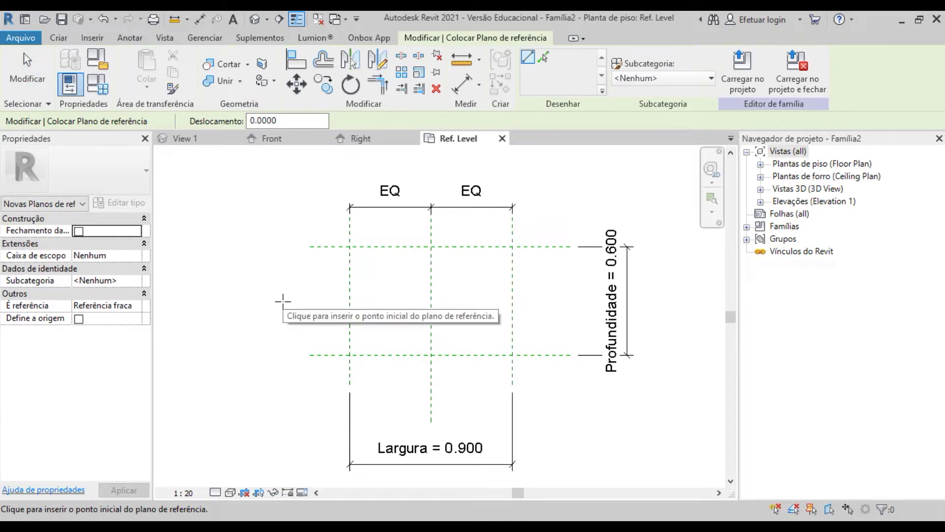
click(309, 291)
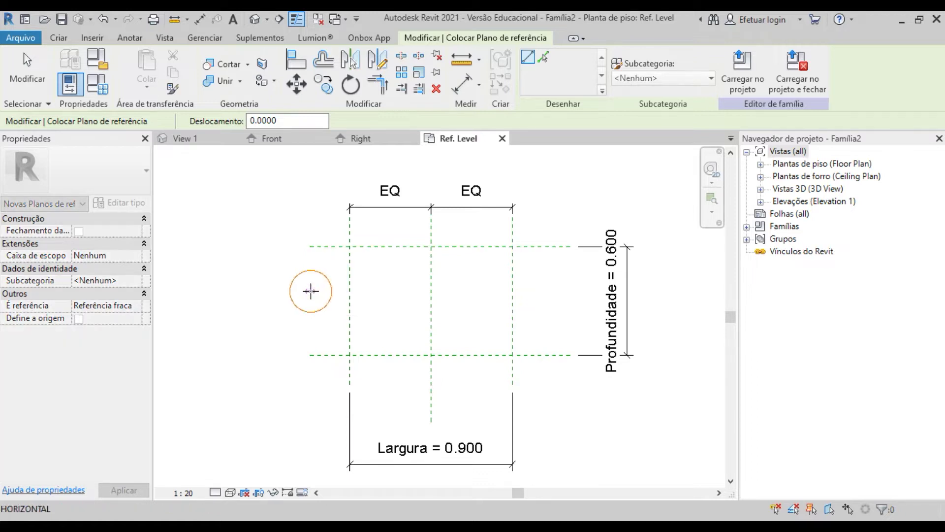
click(570, 291)
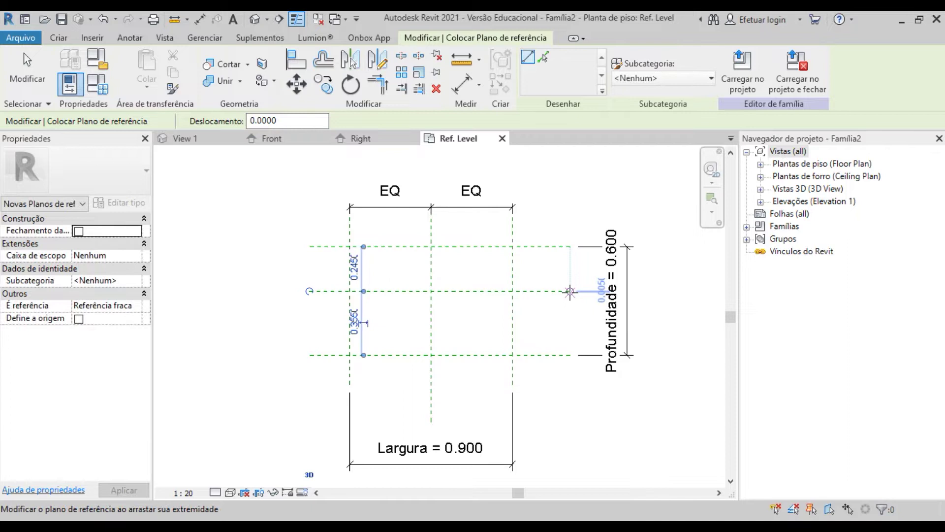
key(Escape)
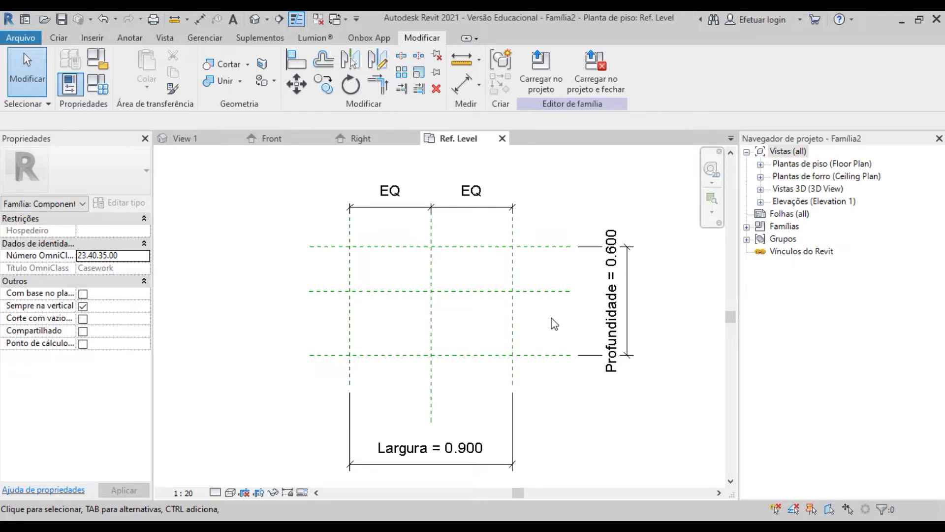
Add an aligned dimension across the three horizontal reference planes and make its segments equal (EQ).
key(d)
key(i)
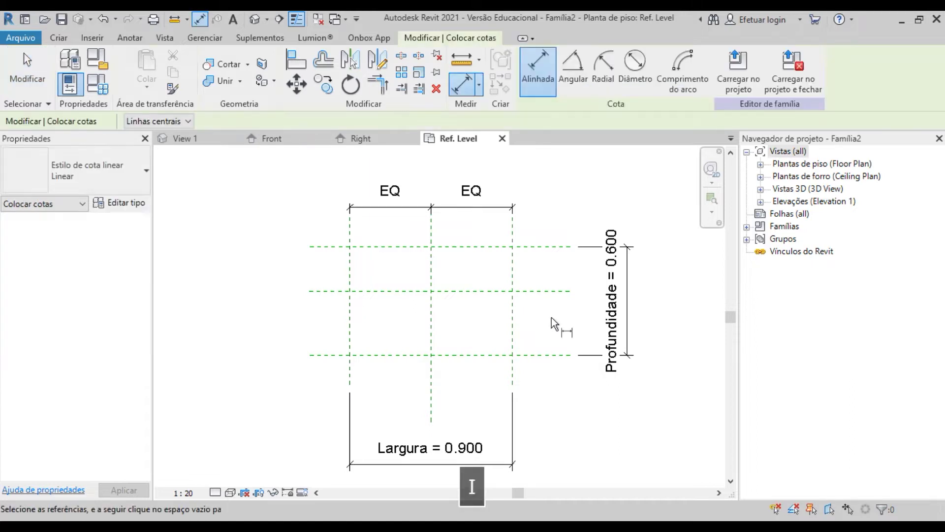
click(545, 355)
click(546, 292)
click(548, 246)
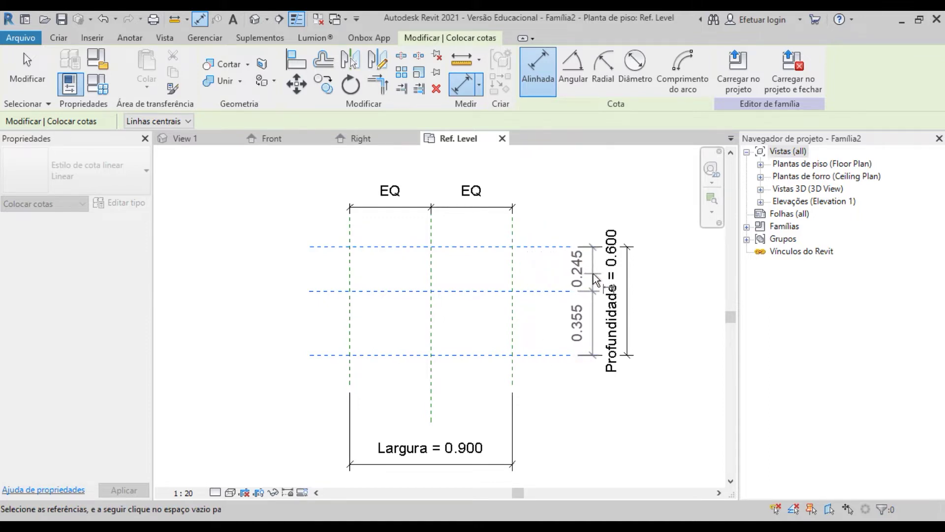
click(594, 279)
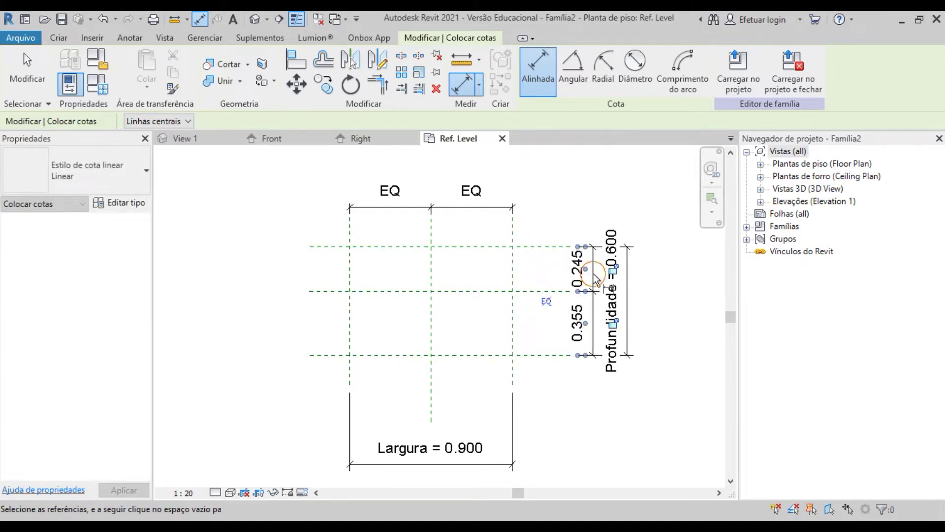
click(547, 302)
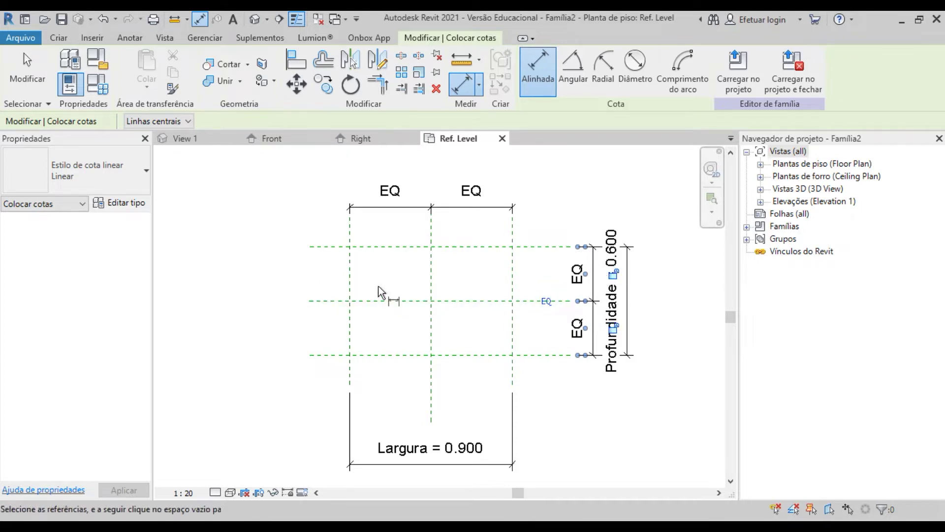
key(Escape)
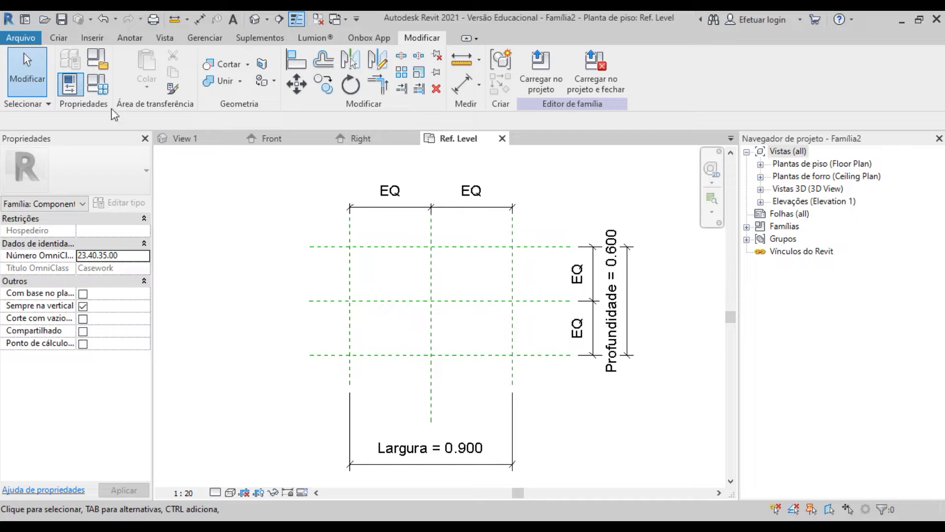
Add a family instance parameter named Eixo X in the family types.
click(101, 87)
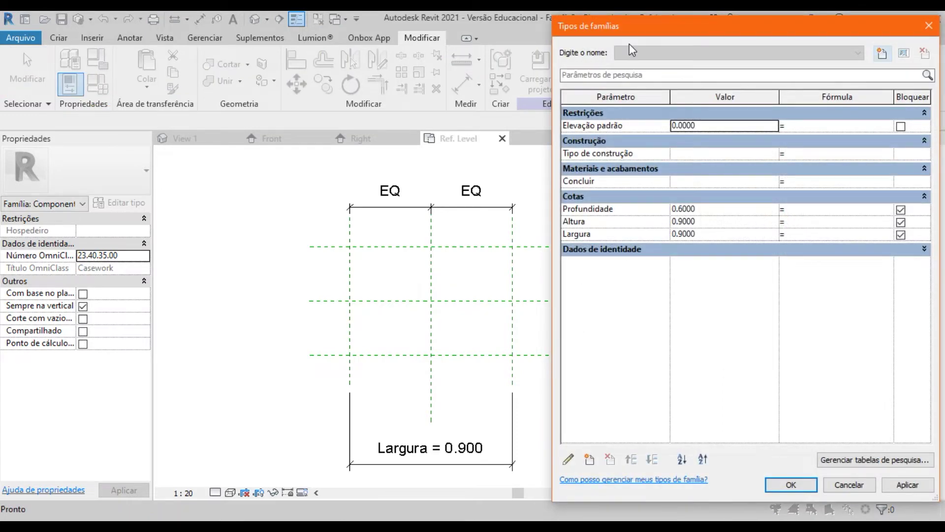
click(591, 461)
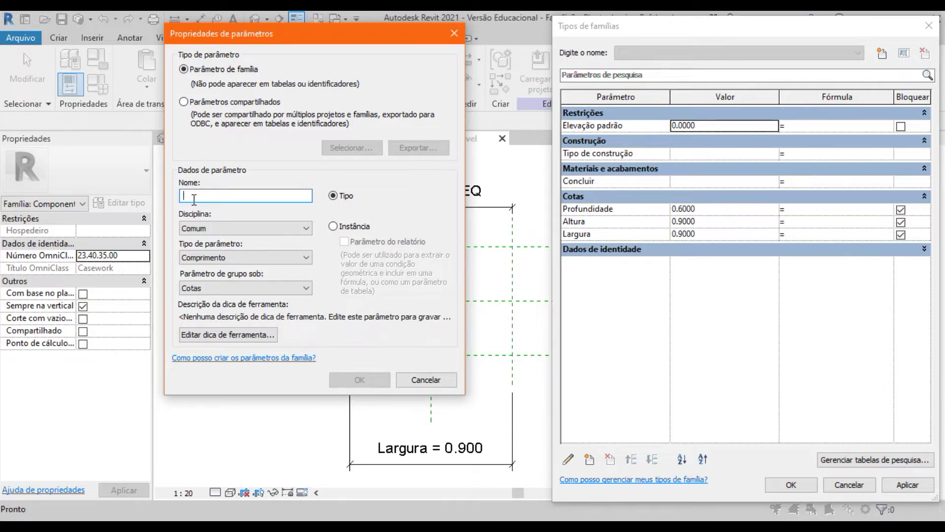
text(Eixo X)
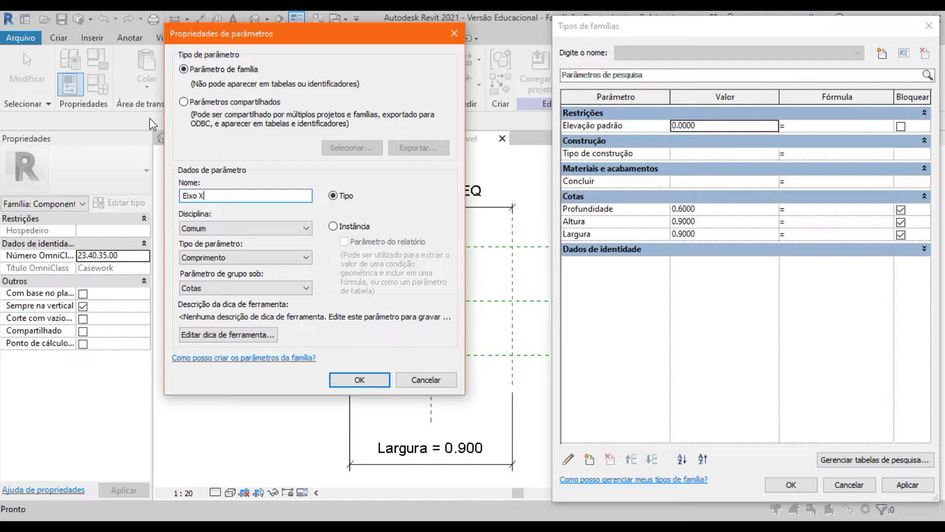
click(334, 226)
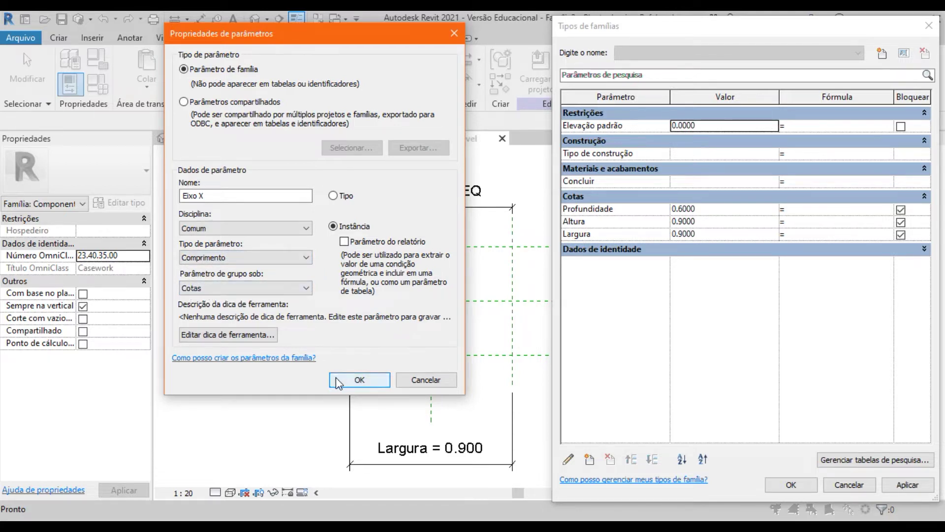
click(358, 379)
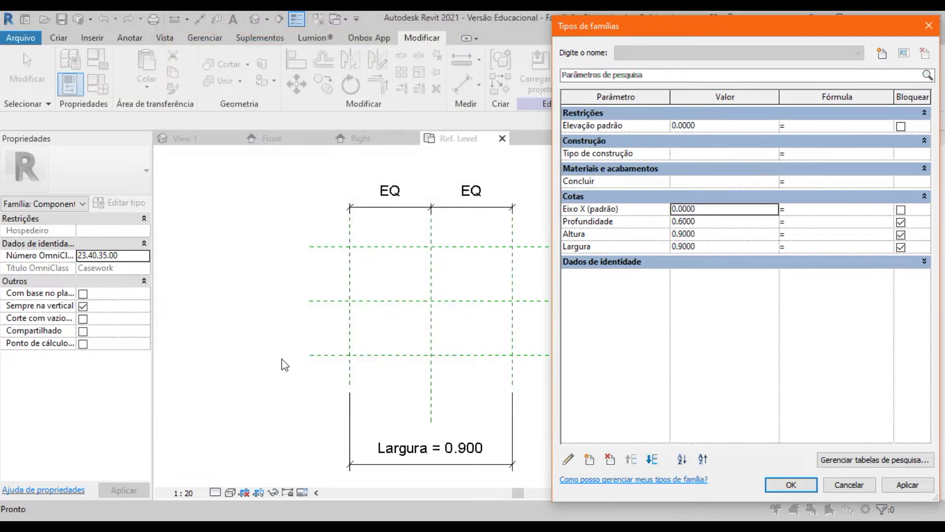
Add a second family instance parameter named Eixo Y.
click(590, 460)
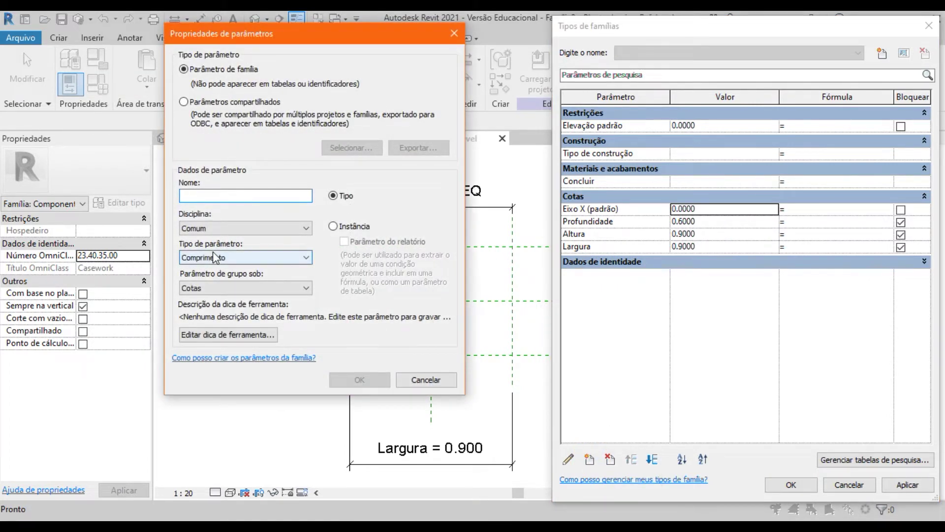
text(Eixo Y)
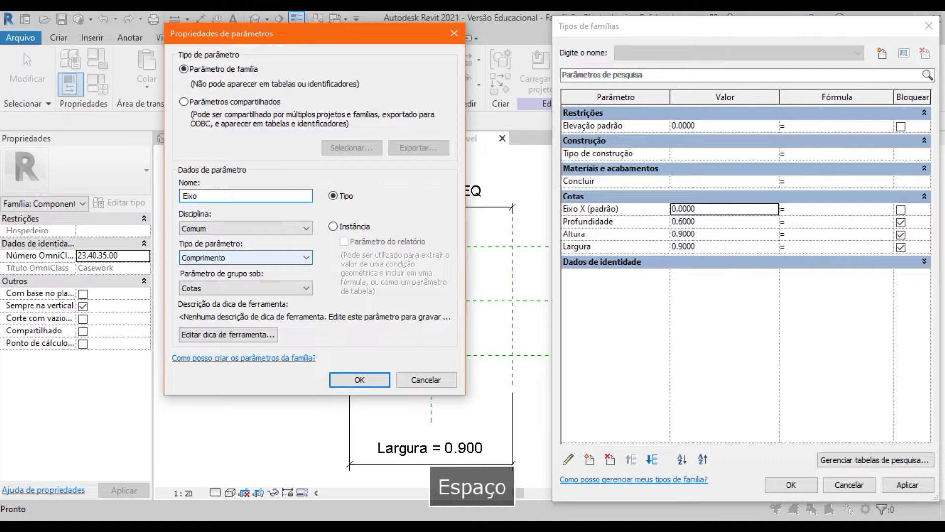
click(333, 226)
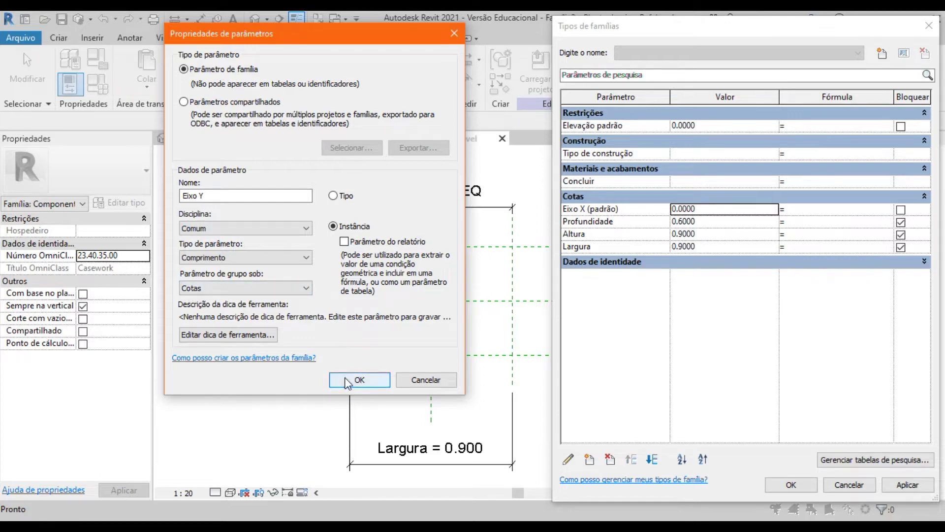
click(360, 380)
Add a third family instance parameter named Eixo Z and accept the family types changes.
click(589, 459)
text(E)
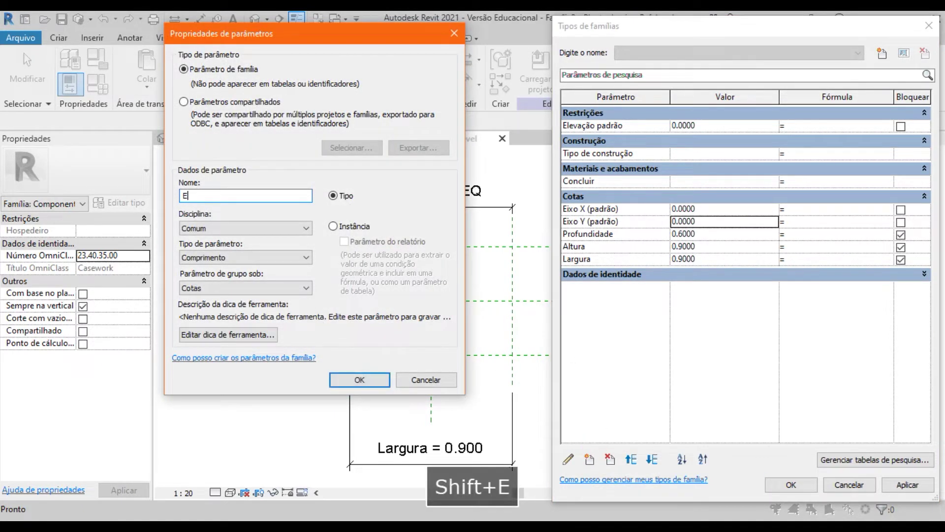
text(ixo Z)
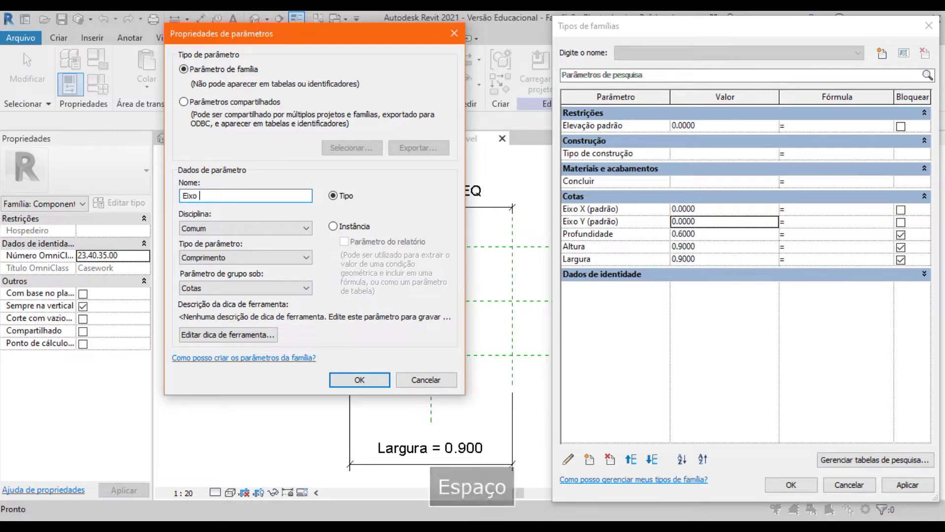
click(333, 227)
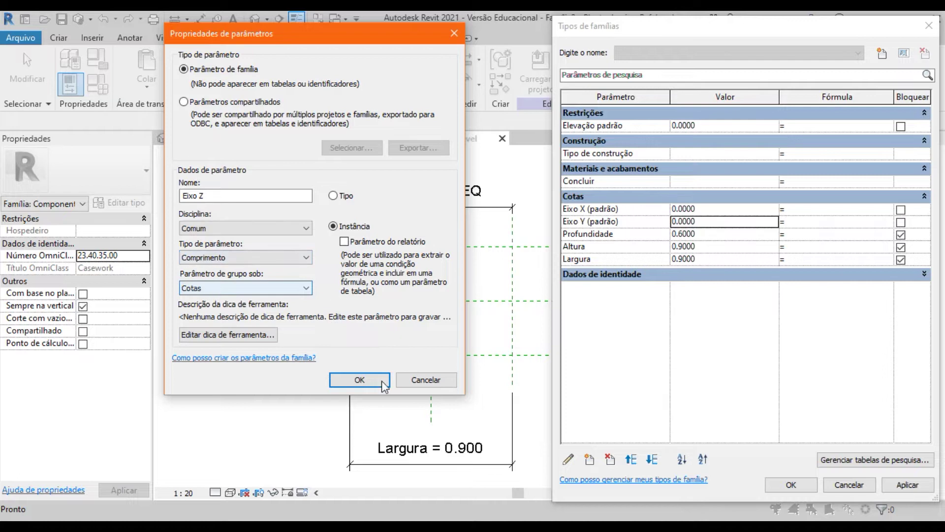
click(365, 380)
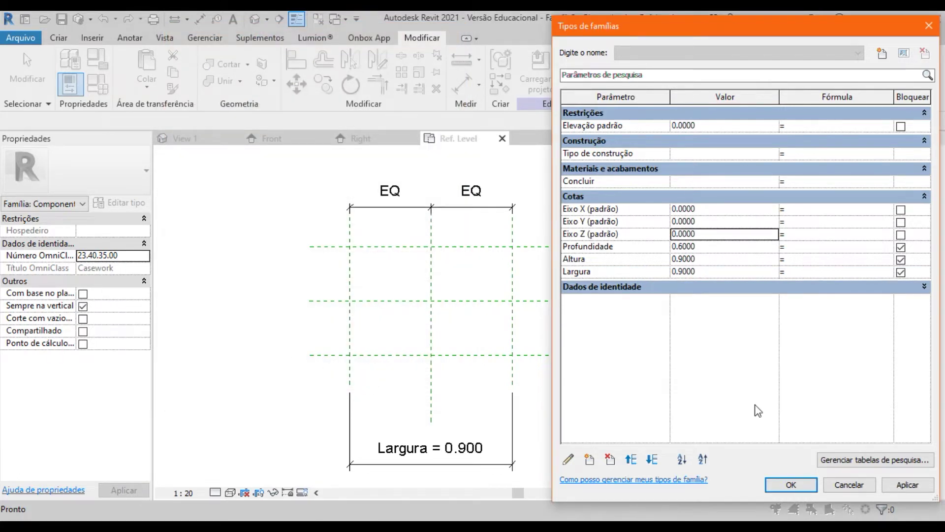
click(788, 484)
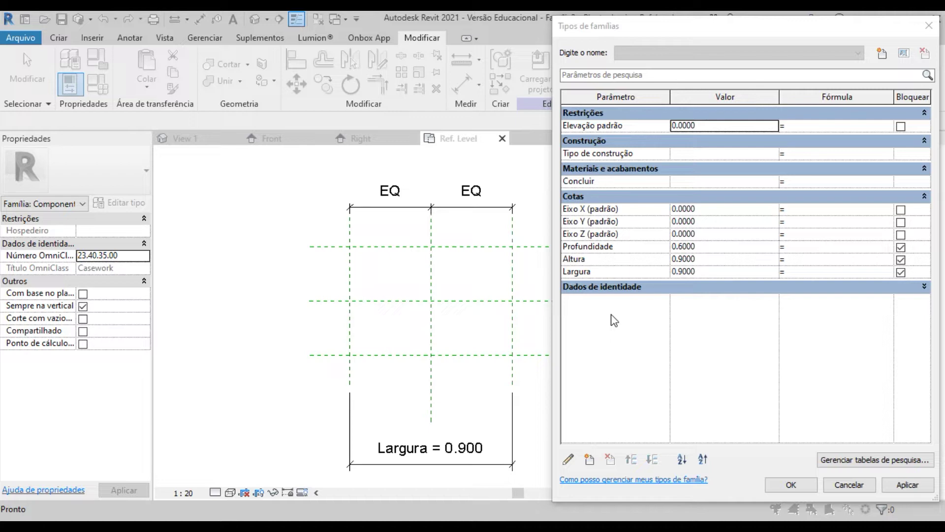
Set the formula of the Eixo X parameter to Largura in the family types.
click(598, 273)
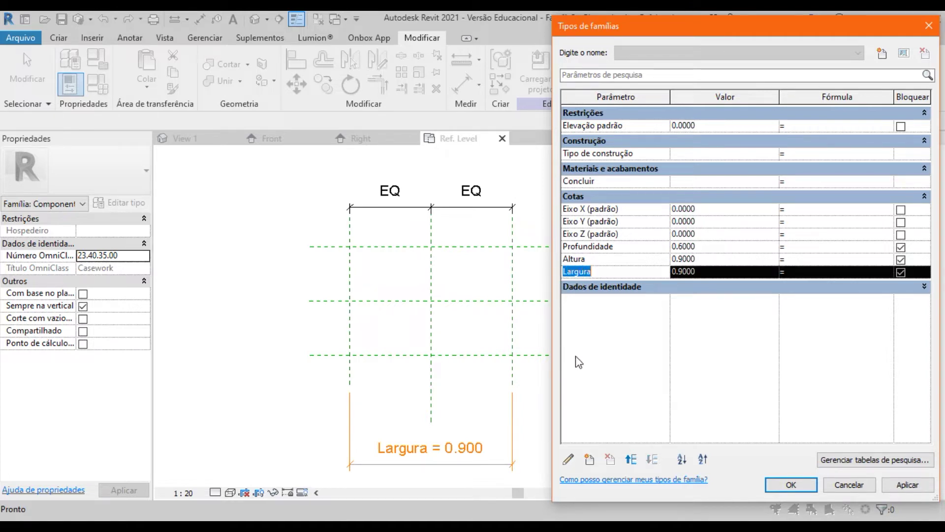
key(ctrl+c)
click(803, 212)
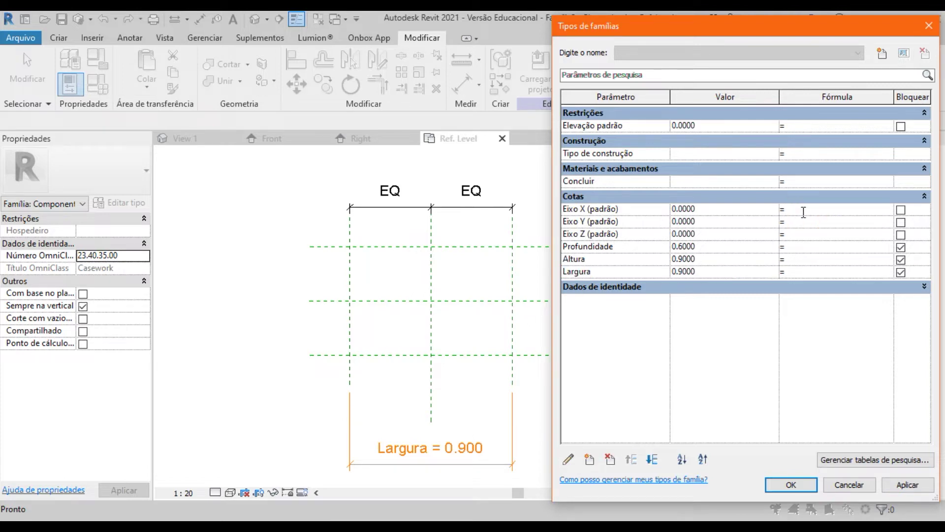
key(ctrl+v)
click(822, 236)
Set the formula of the Eixo Y parameter to Altura.
click(594, 259)
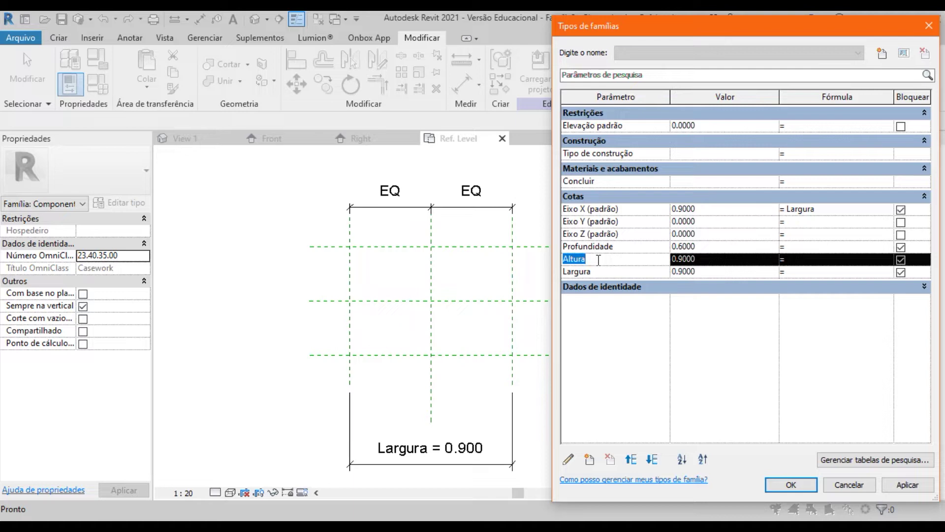
click(794, 223)
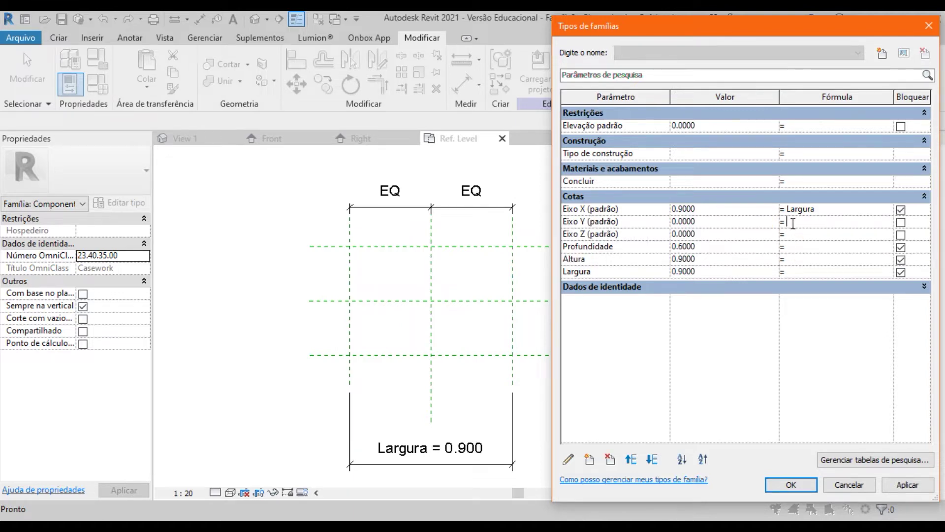
key(ctrl+v)
Set the formula of the Eixo Z parameter to Profundidade and accept the family types changes.
double_click(623, 246)
key(ctrl+c)
click(801, 236)
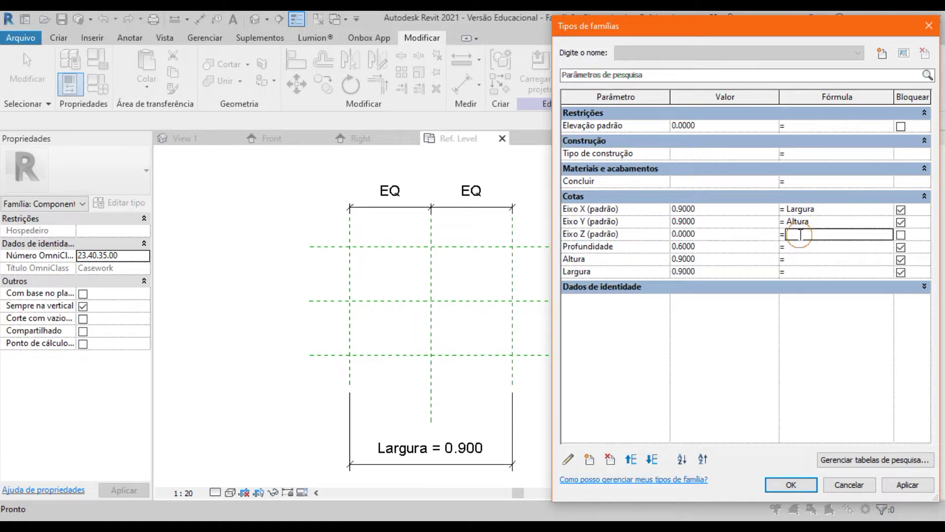
key(ctrl+v)
click(799, 247)
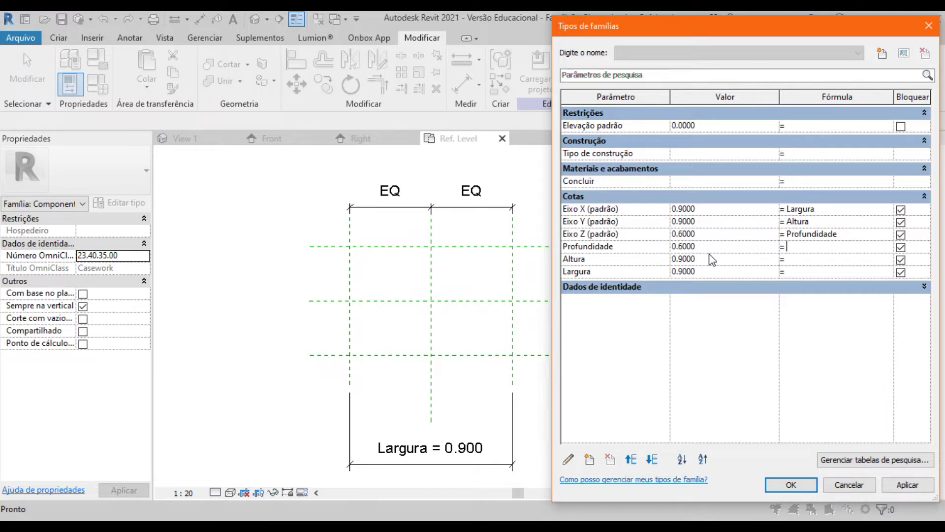
click(793, 485)
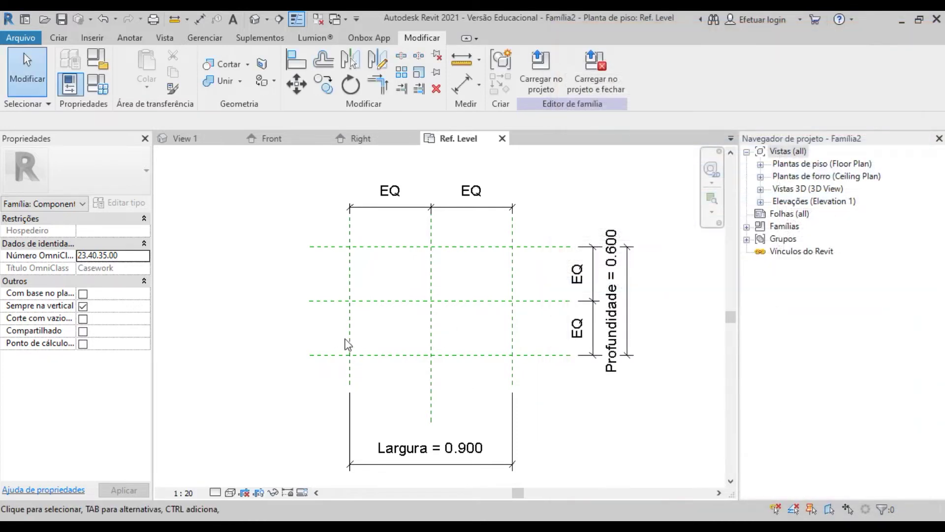
Change the label of the Largura dimension in the plan to the Eixo X parameter.
click(401, 458)
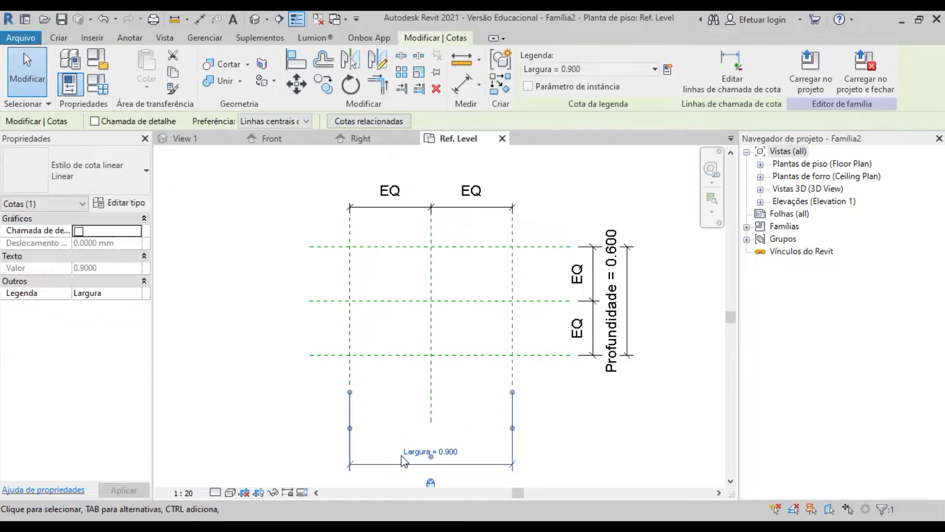
click(614, 70)
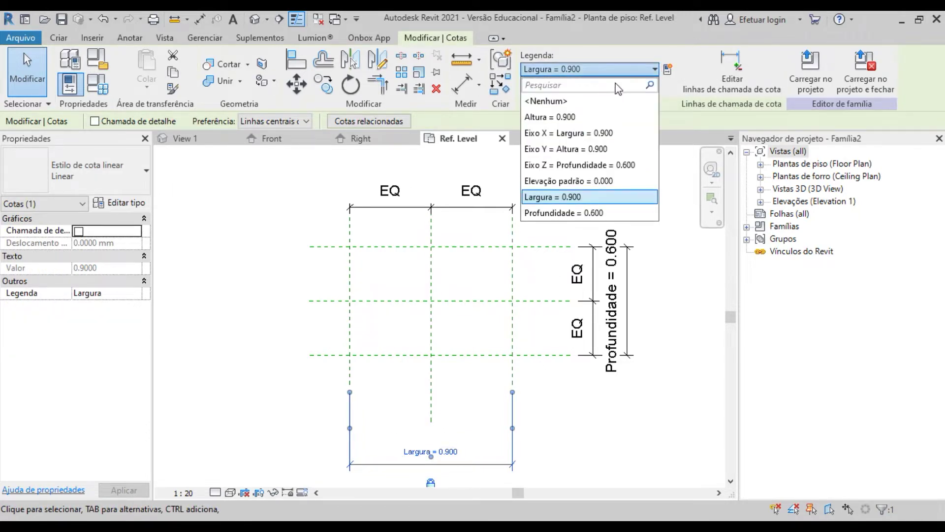
click(547, 134)
click(253, 327)
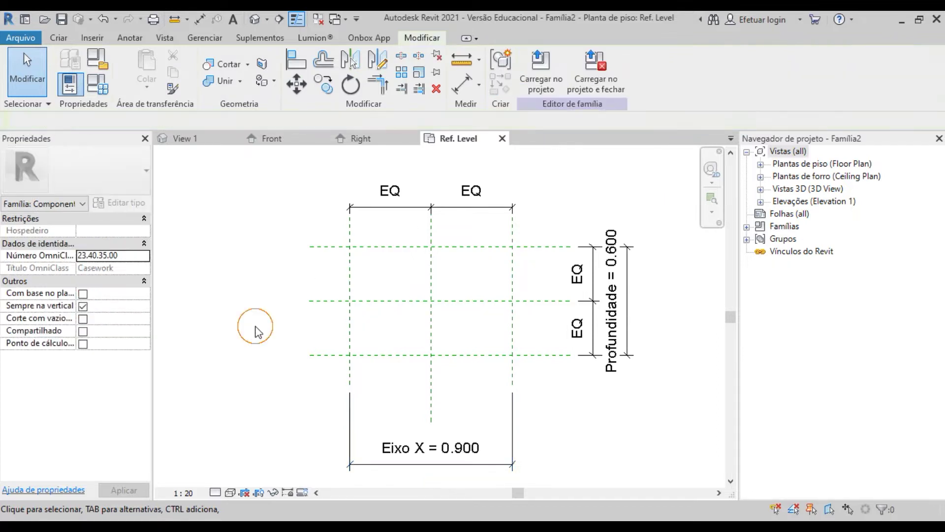
Change the label of the Profundidade dimension in the plan to the Eixo Z parameter.
click(622, 294)
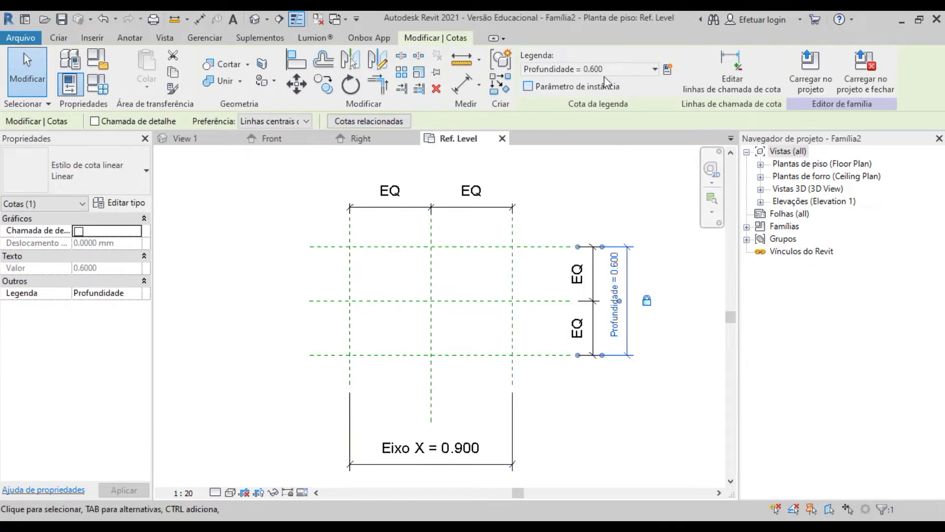
click(632, 71)
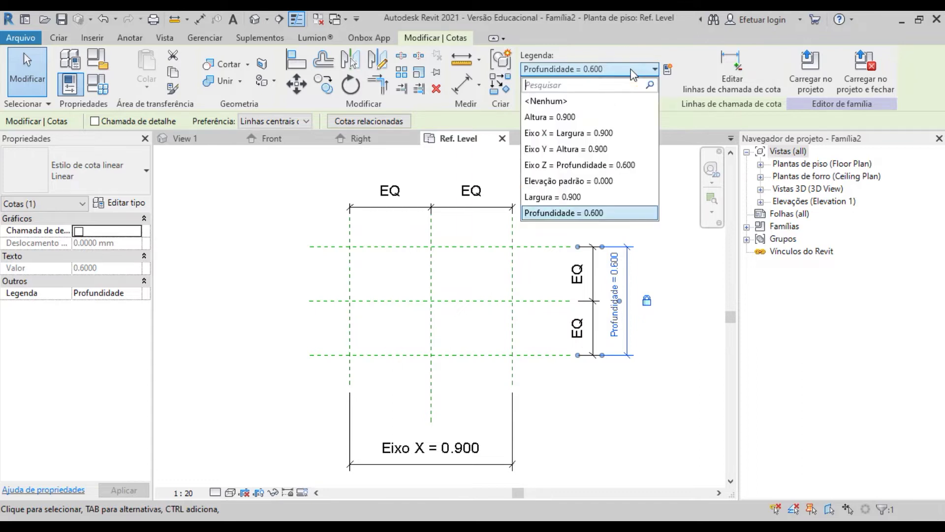
click(542, 167)
click(637, 210)
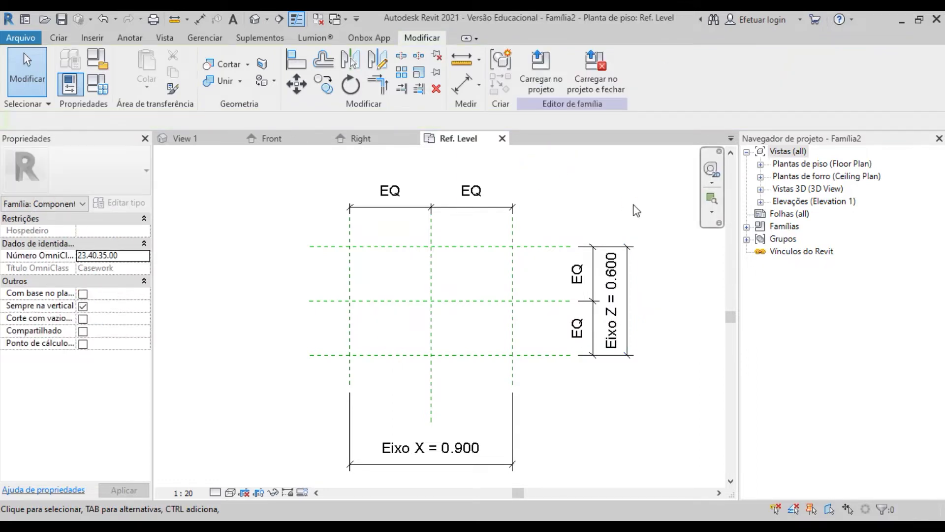
In the Front elevation, change the label of the Altura dimension to the Eixo Y parameter.
click(761, 202)
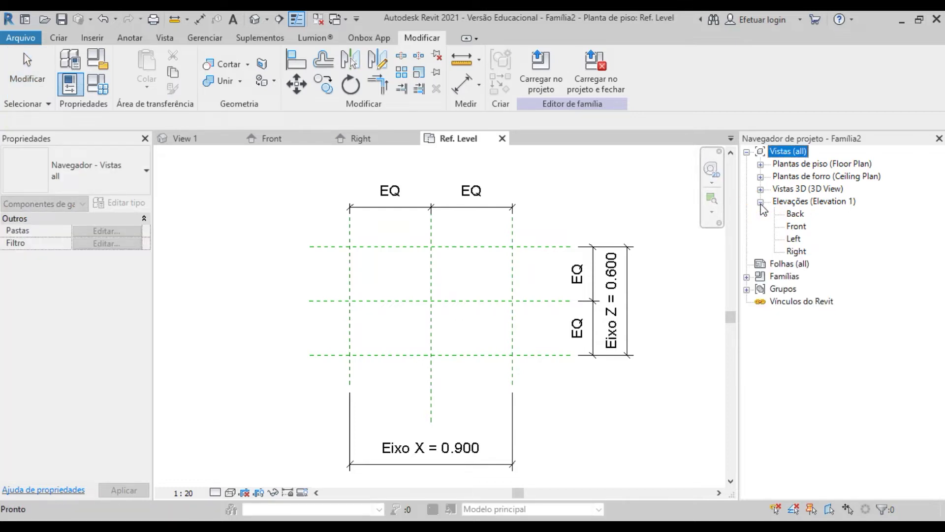
double_click(796, 227)
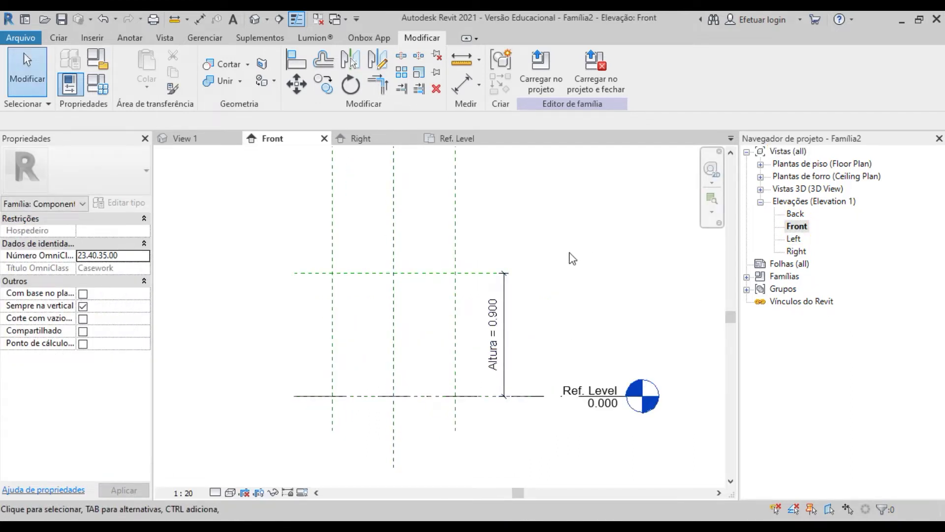
click(507, 355)
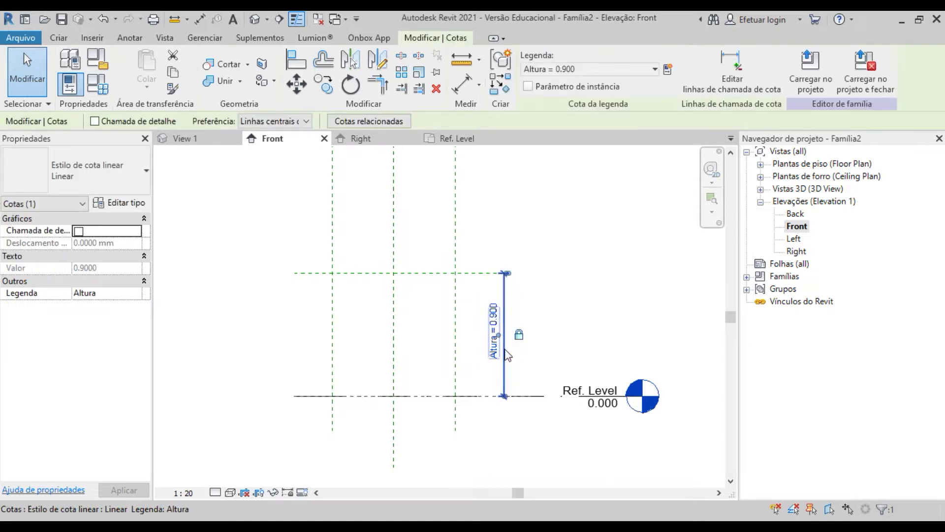
click(597, 72)
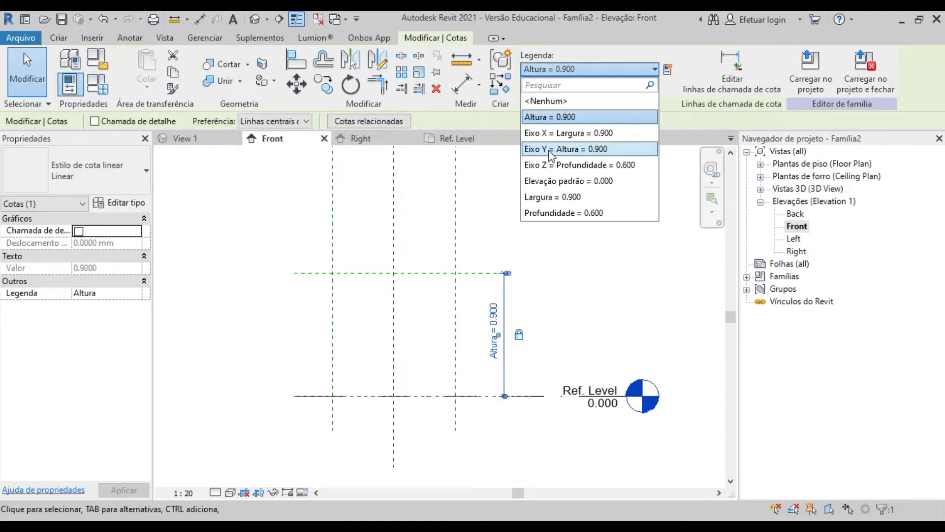
click(550, 150)
click(541, 249)
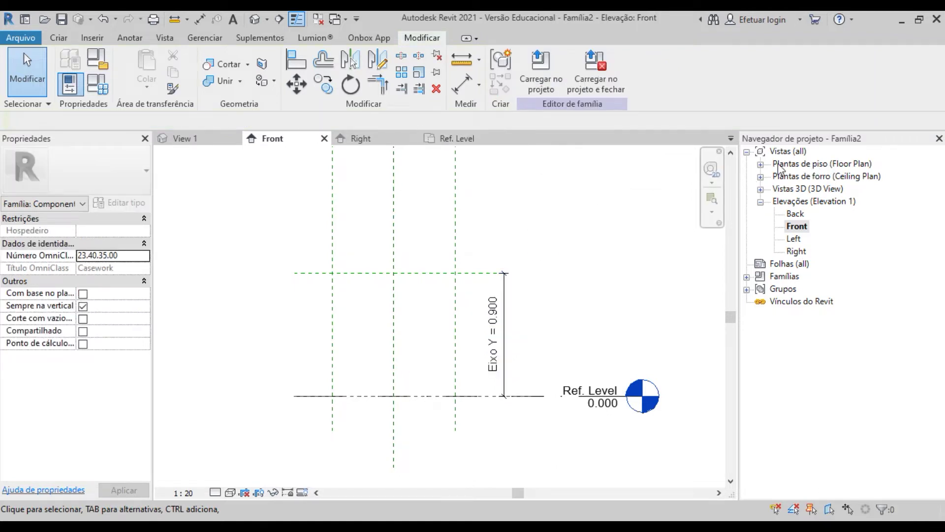
Return to the Ref. Level floor plan and load the Mob - Peça Vertical and Mob - Peça Horizontal families from the desktop.
click(760, 164)
double_click(804, 178)
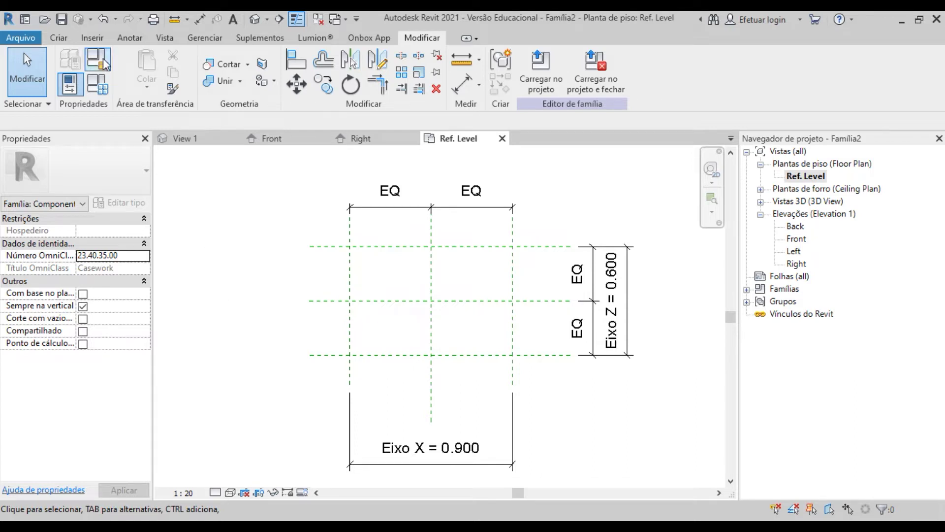
click(92, 38)
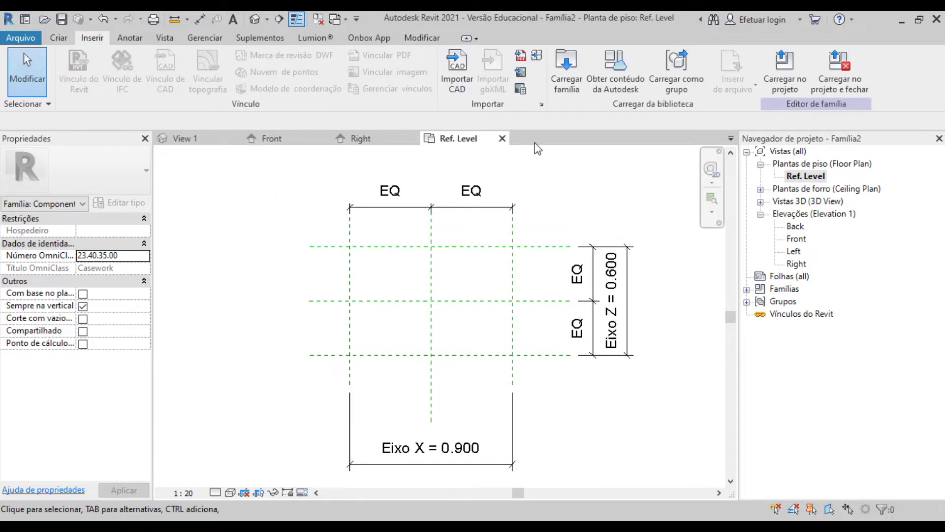
click(566, 79)
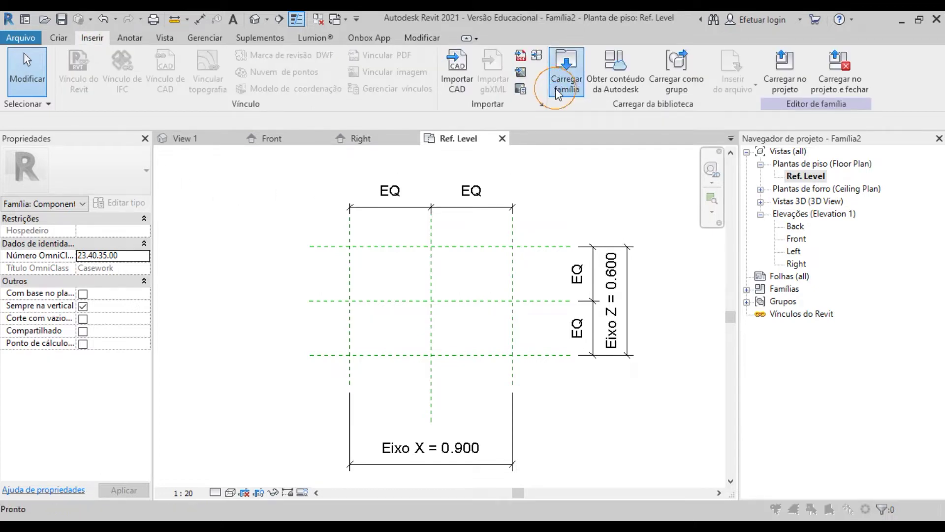
click(187, 290)
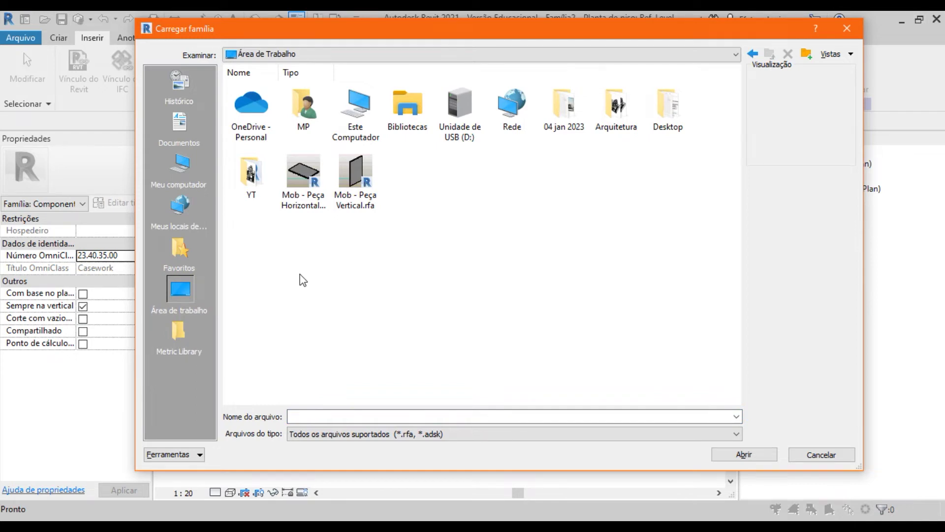
click(348, 213)
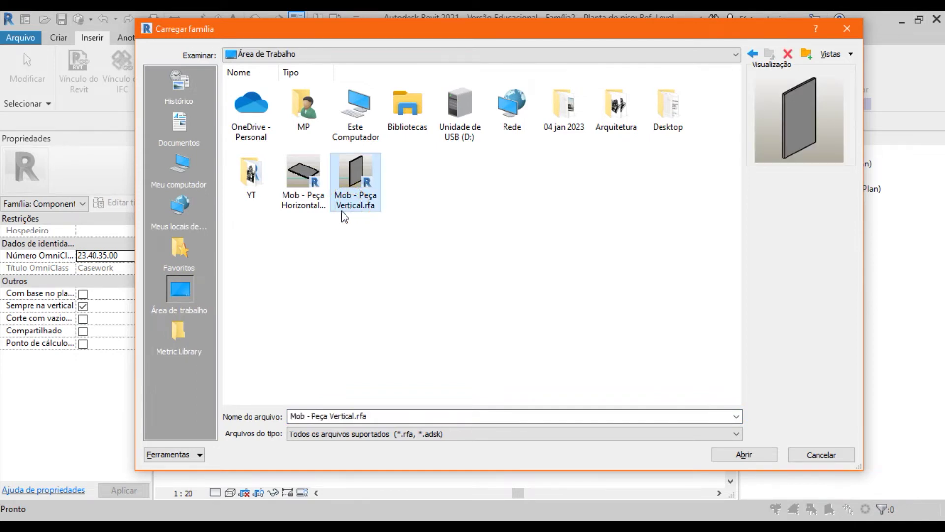
ctrl+click(307, 206)
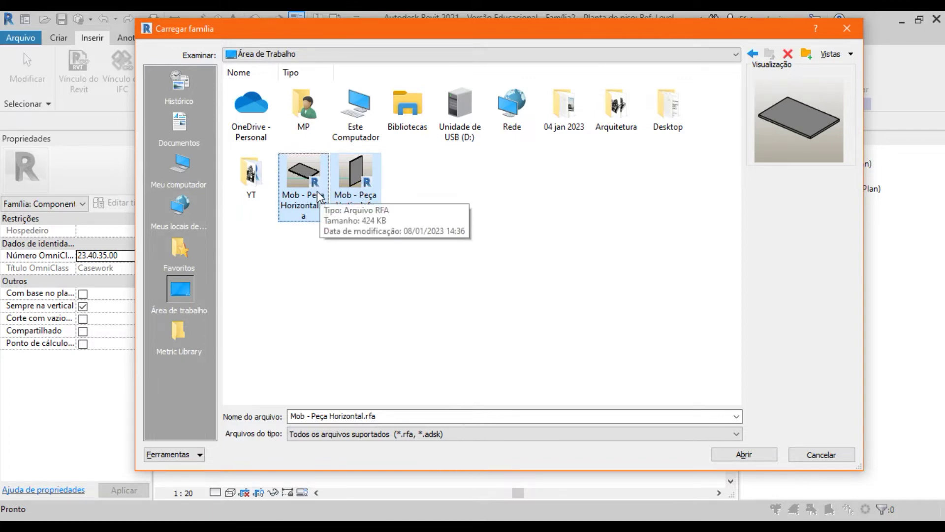
click(736, 455)
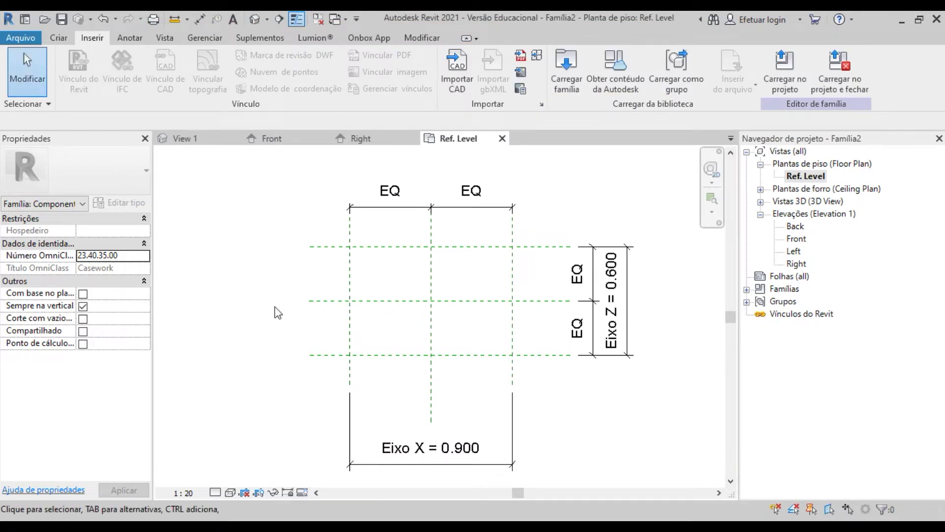
Place a Mob - Peça Vertical component on the Ref. Level work plane, just inside the left reference plane.
click(57, 39)
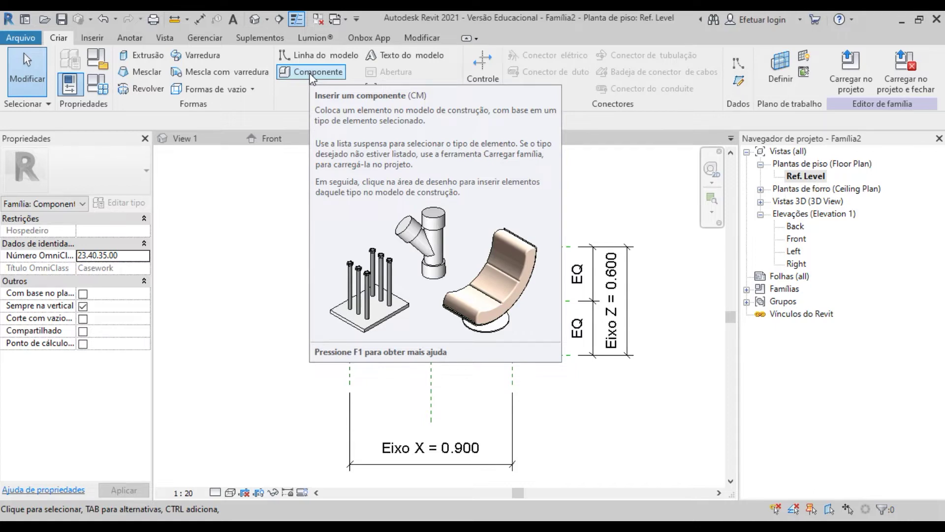
click(311, 74)
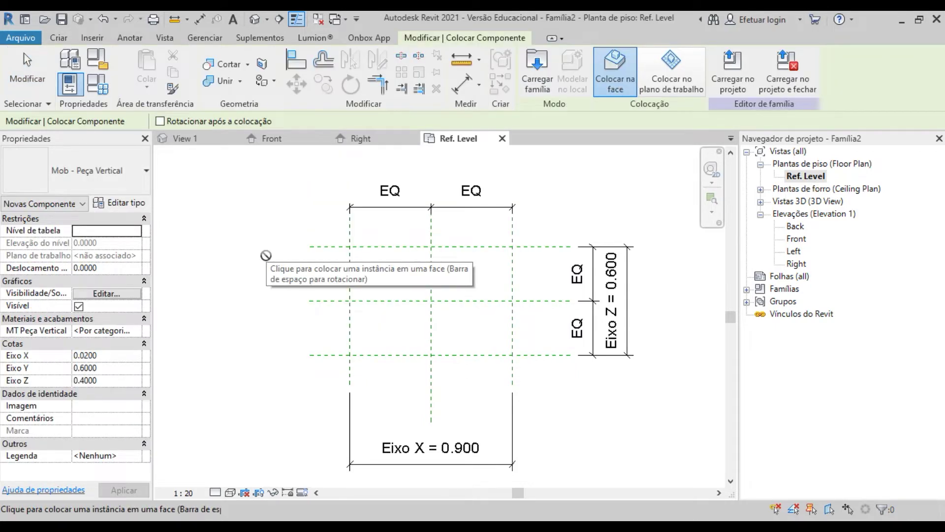
click(103, 184)
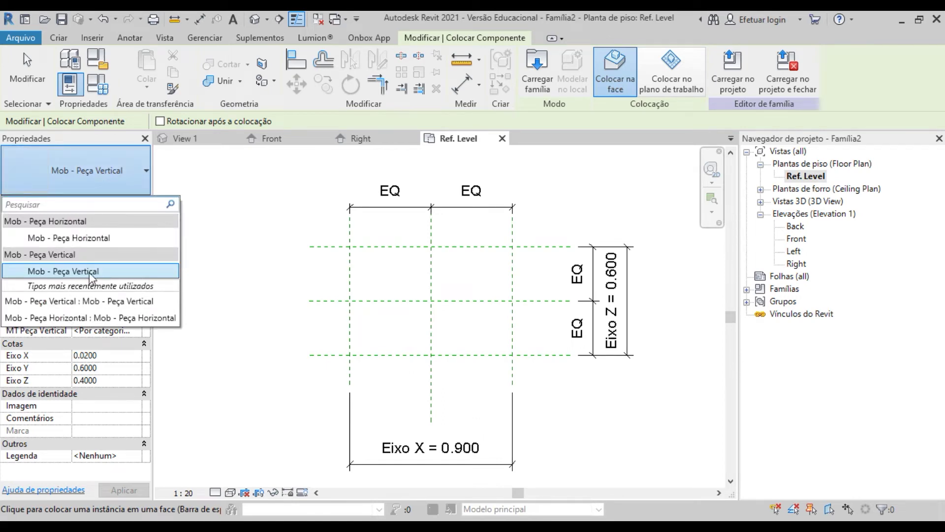
click(163, 275)
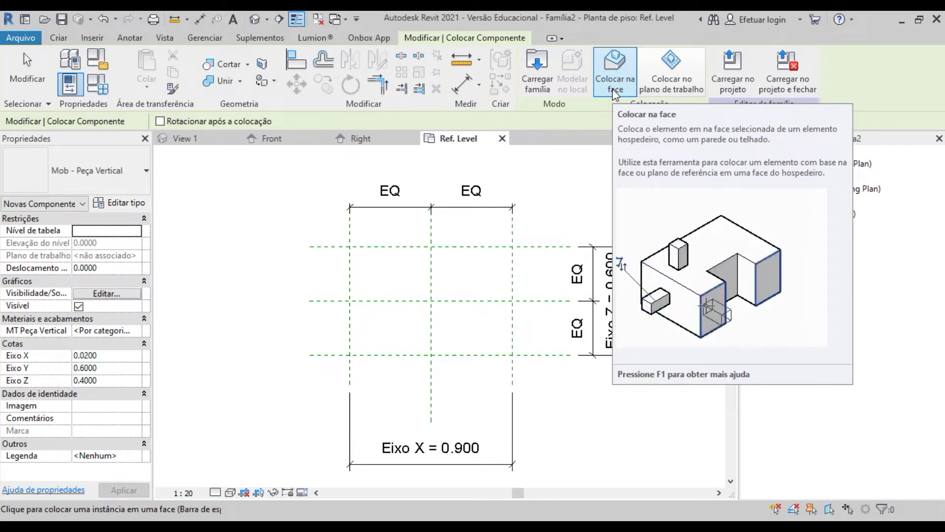
click(658, 88)
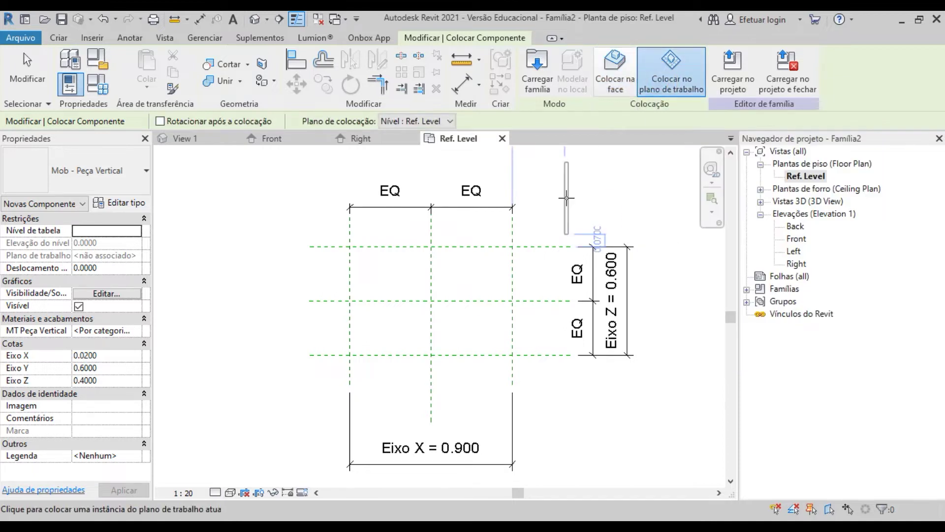
scroll(373, 307, up, 2)
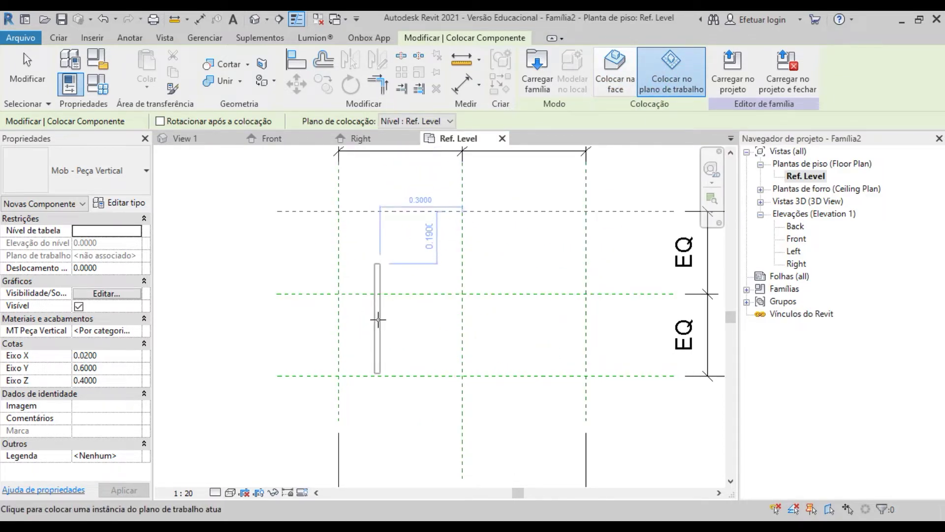
click(362, 309)
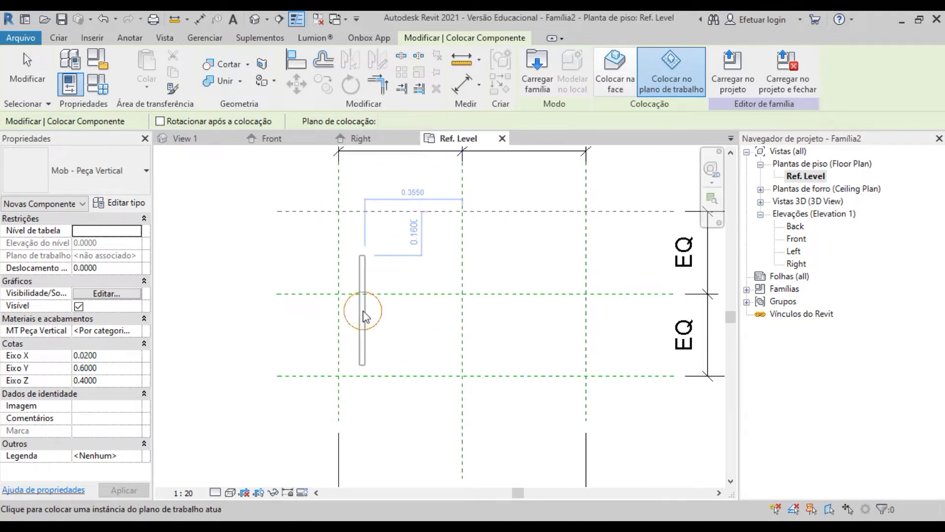
key(Escape)
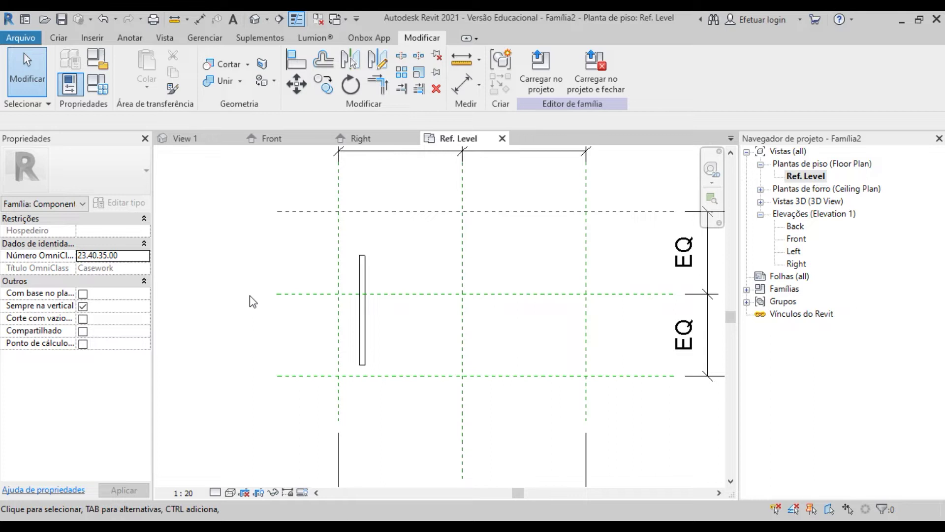
Align and lock the vertical piece's centre to the middle horizontal reference plane and its outer side to the left reference plane.
key(a)
key(l)
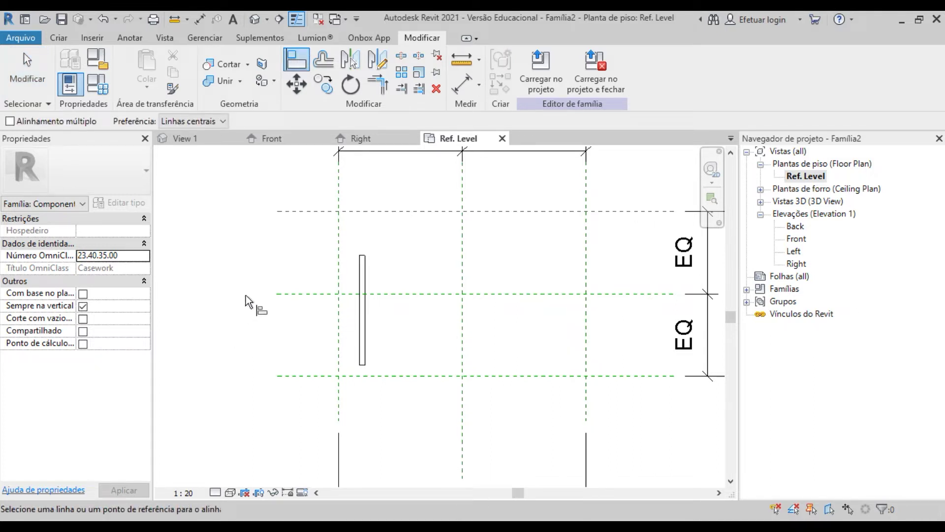
click(298, 294)
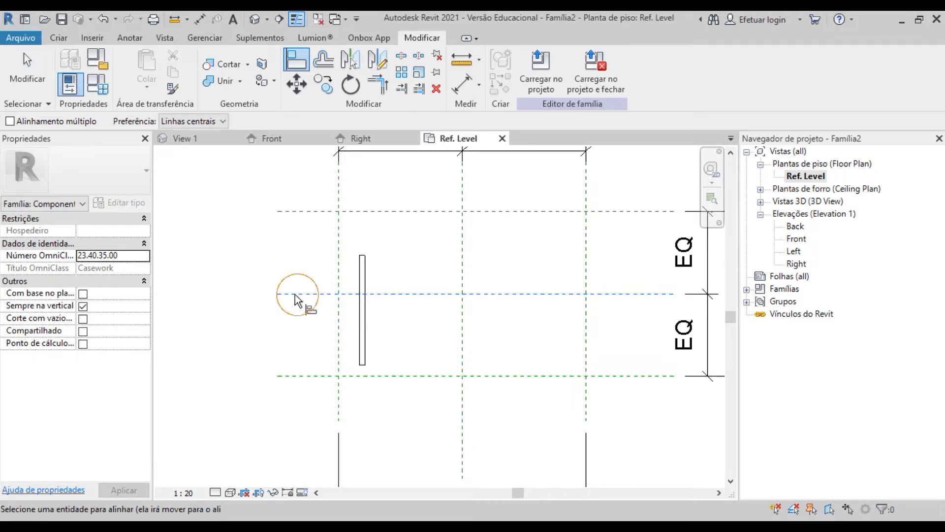
click(362, 311)
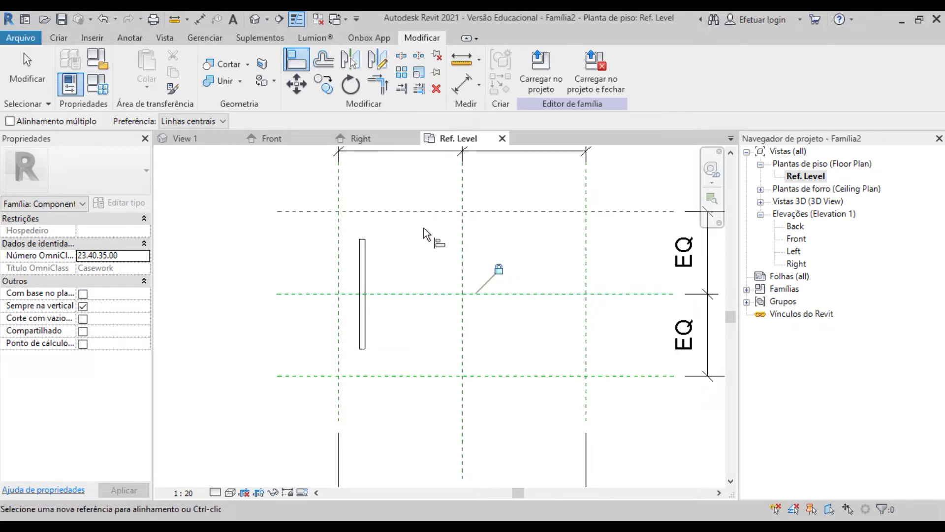
click(338, 244)
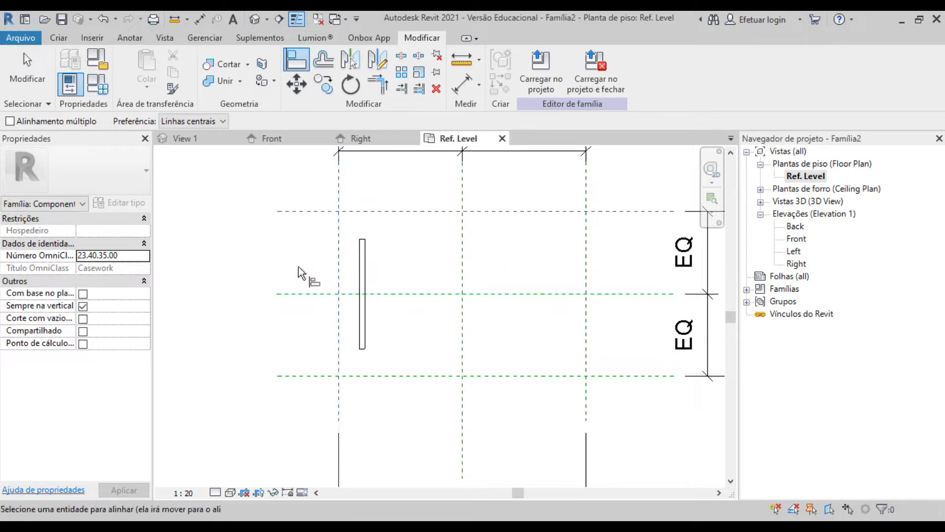
click(361, 270)
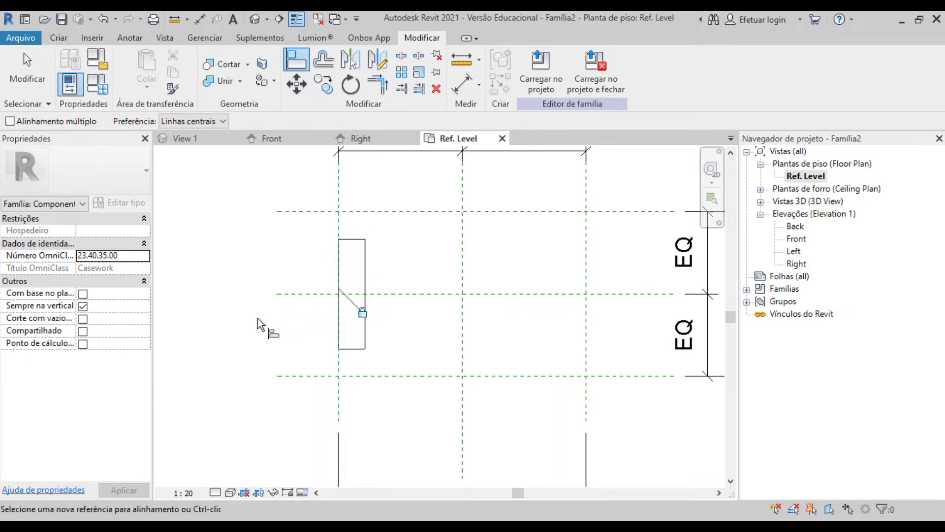
key(Escape)
key(Escape)
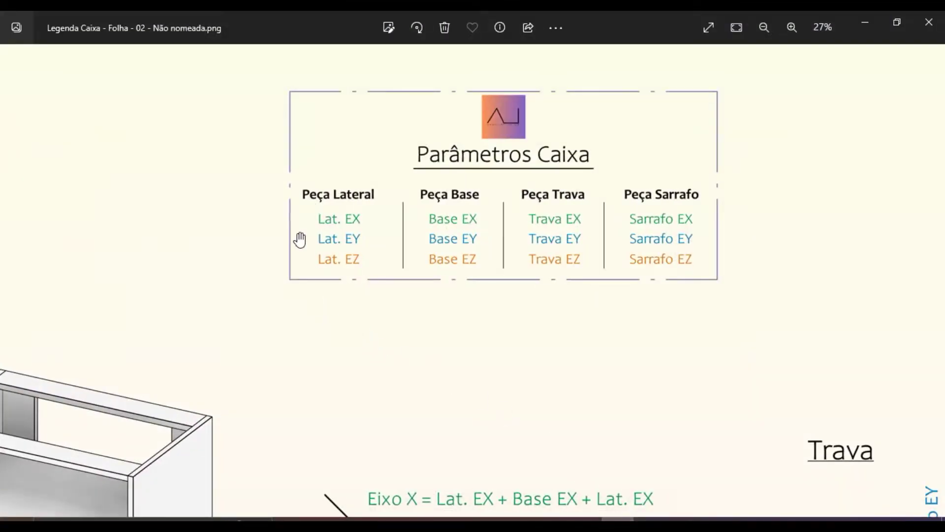
Consult the Legenda Caixa image for the side-panel parameters and set Lat EX to 0.02 in the family types.
scroll(296, 200, up, 2)
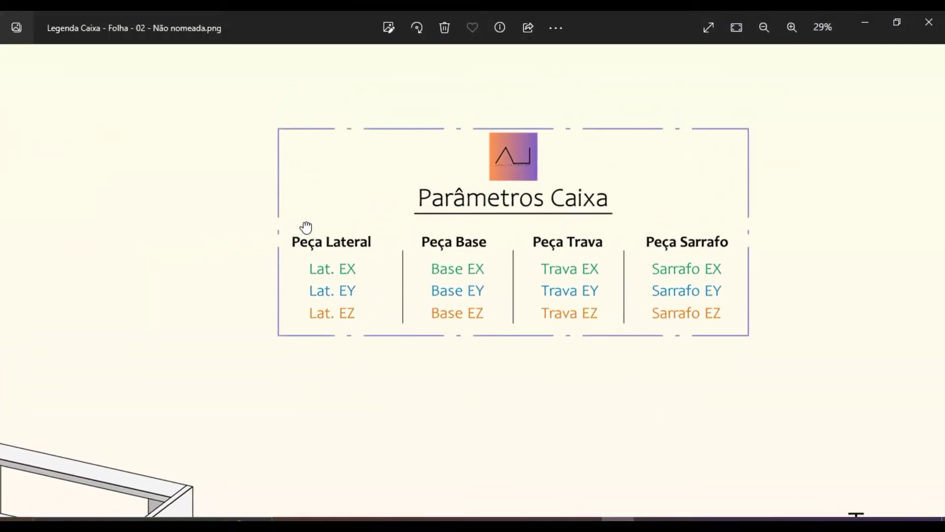
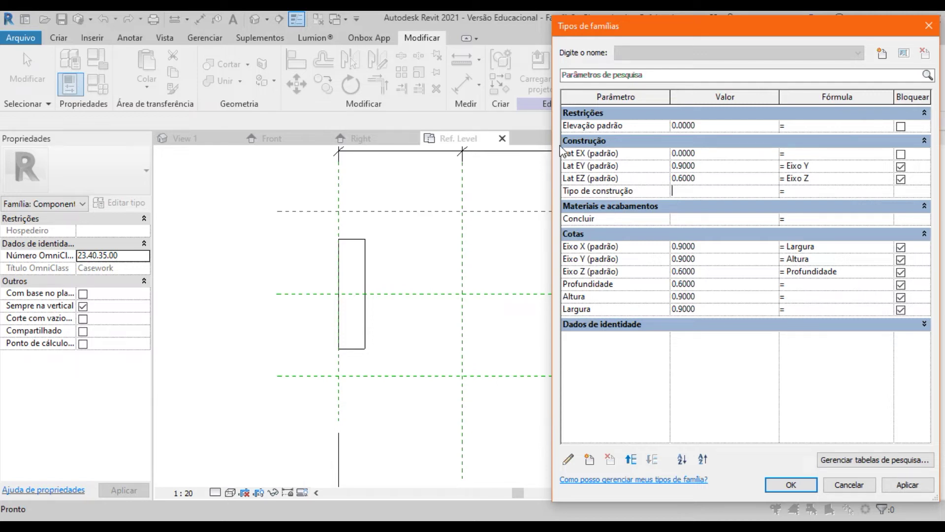
click(461, 526)
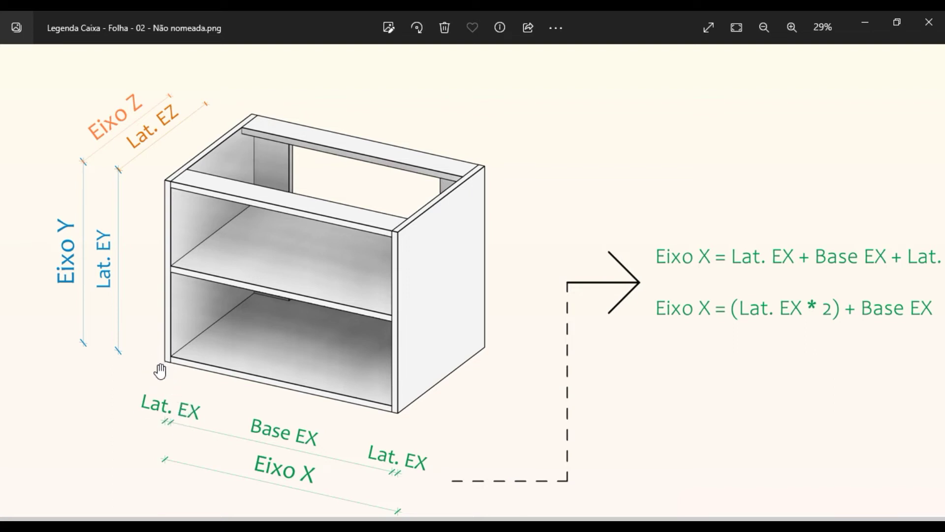
click(353, 526)
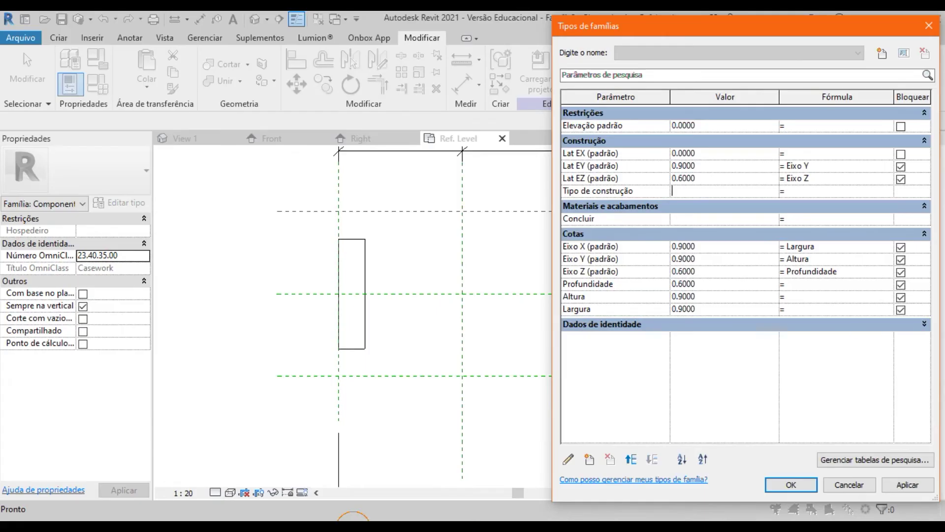
click(727, 155)
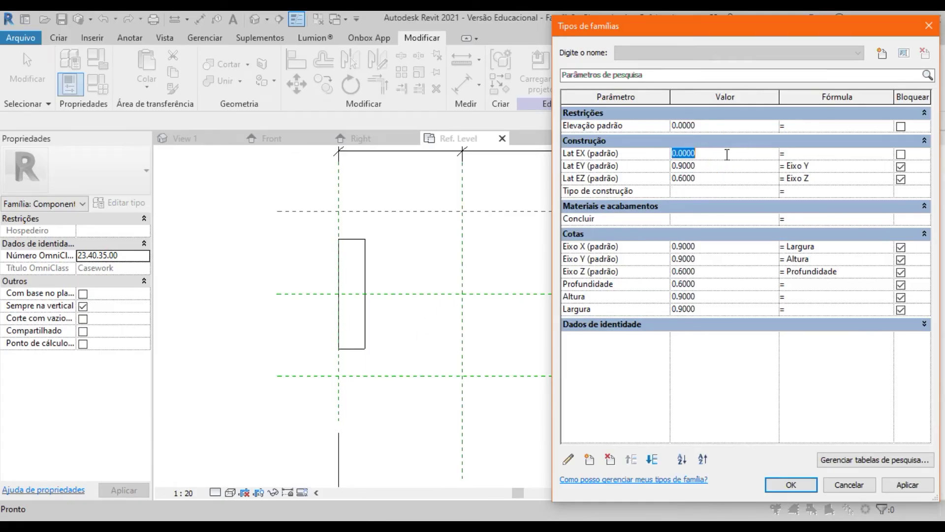
text(.02)
click(791, 486)
key(Escape)
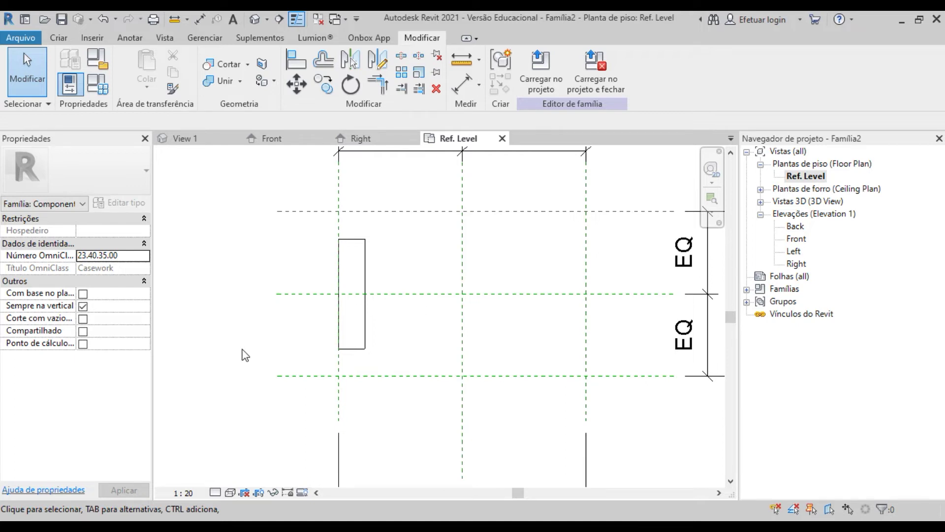
Associate the Eixo Y parameter of the Mob - Peça Vertical component with the Lat EY family parameter.
click(352, 321)
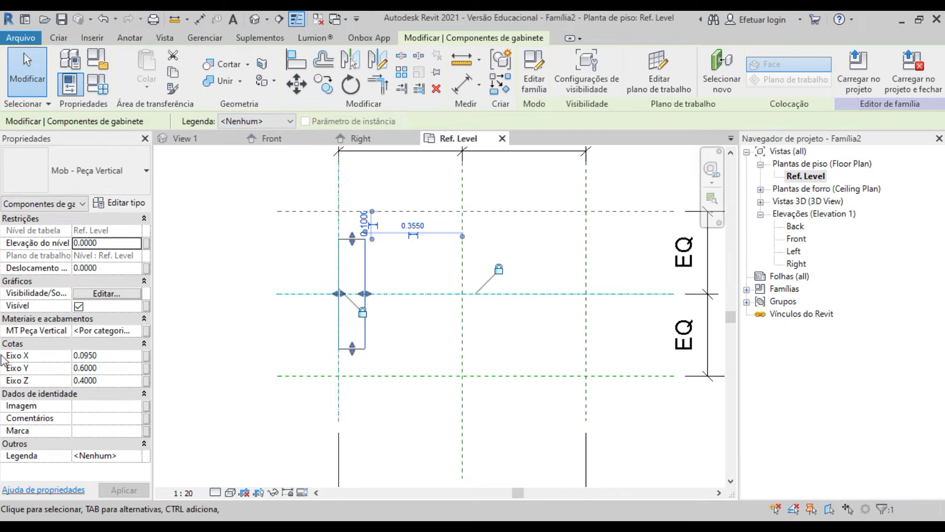
click(147, 368)
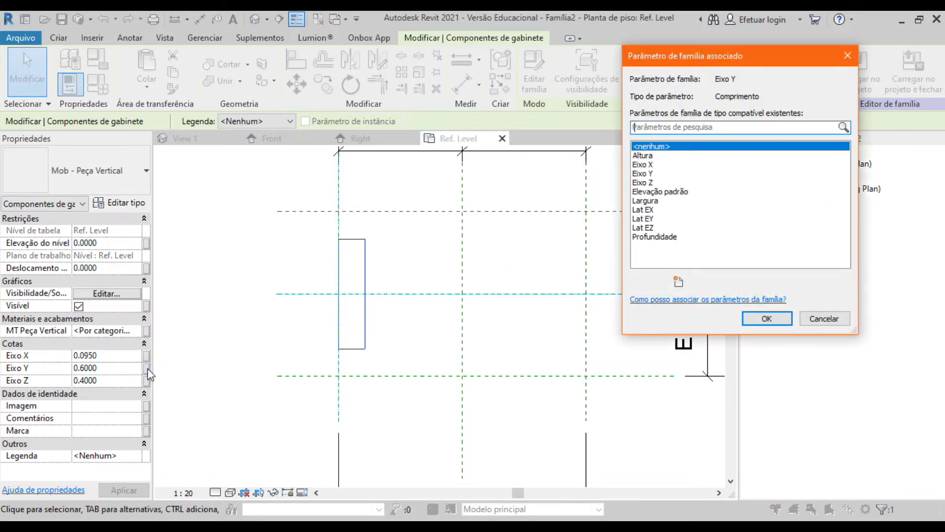
drag(693, 59, 464, 103)
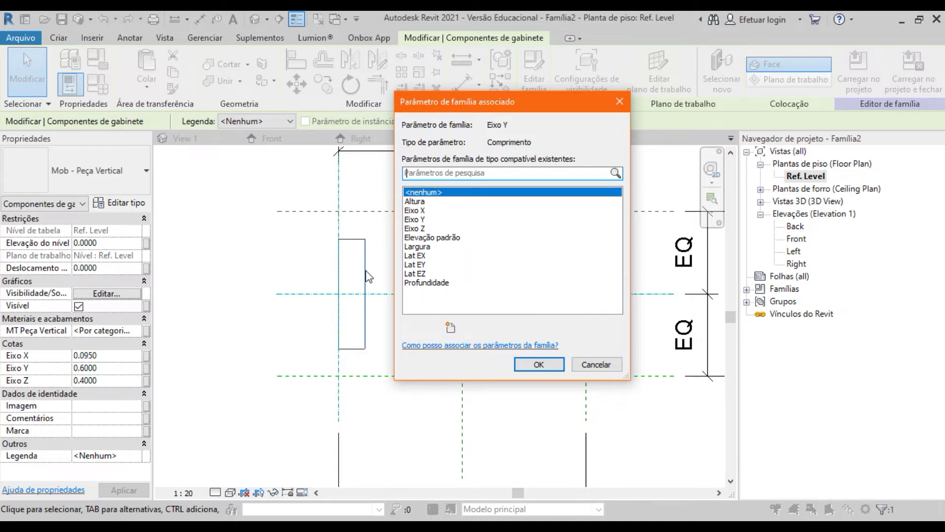
click(417, 266)
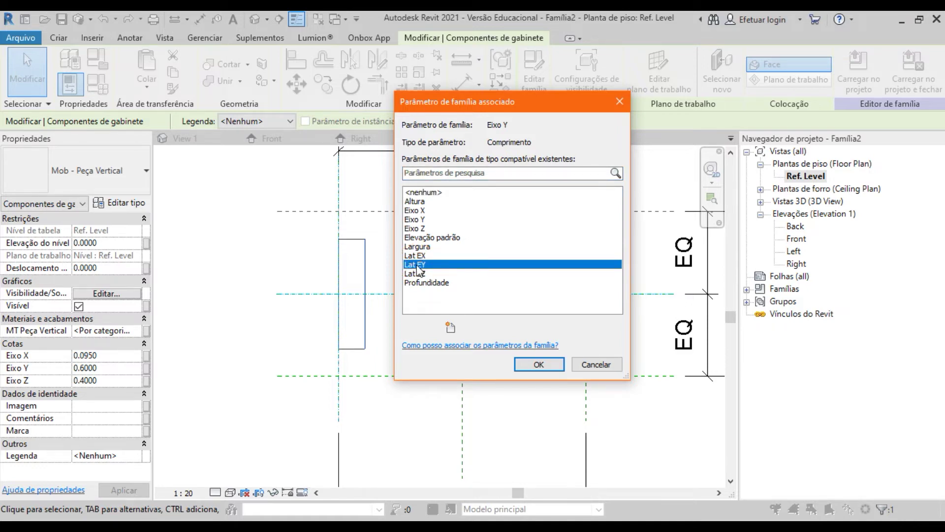
click(532, 365)
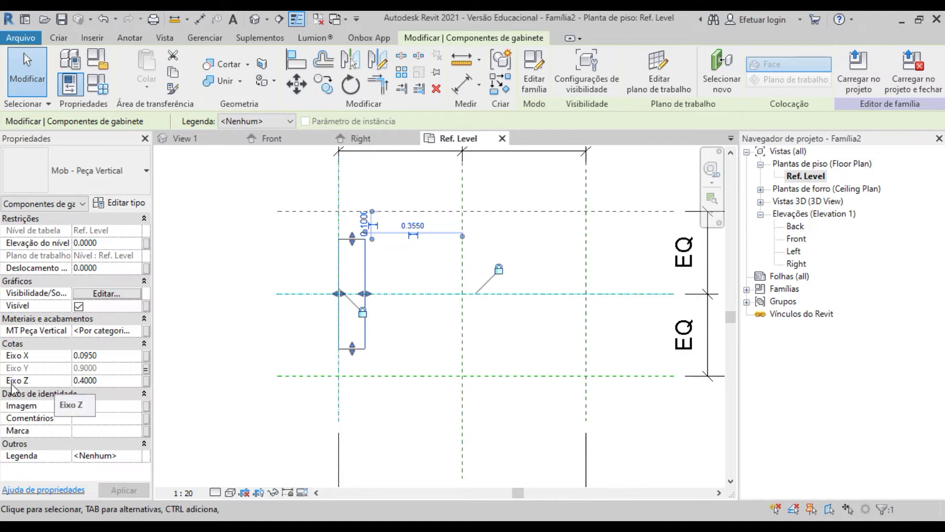
Associate the vertical piece's Eixo Z parameter with the Lat EZ family parameter.
click(146, 380)
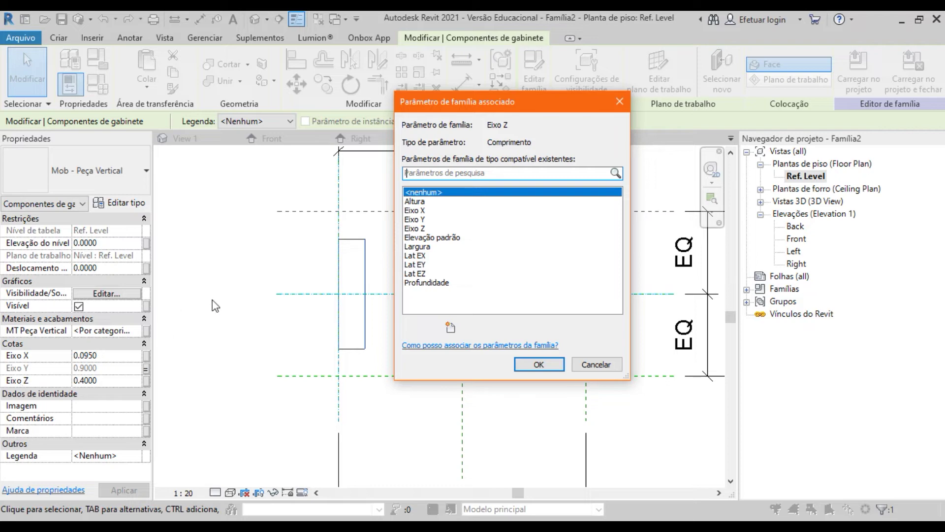
click(421, 274)
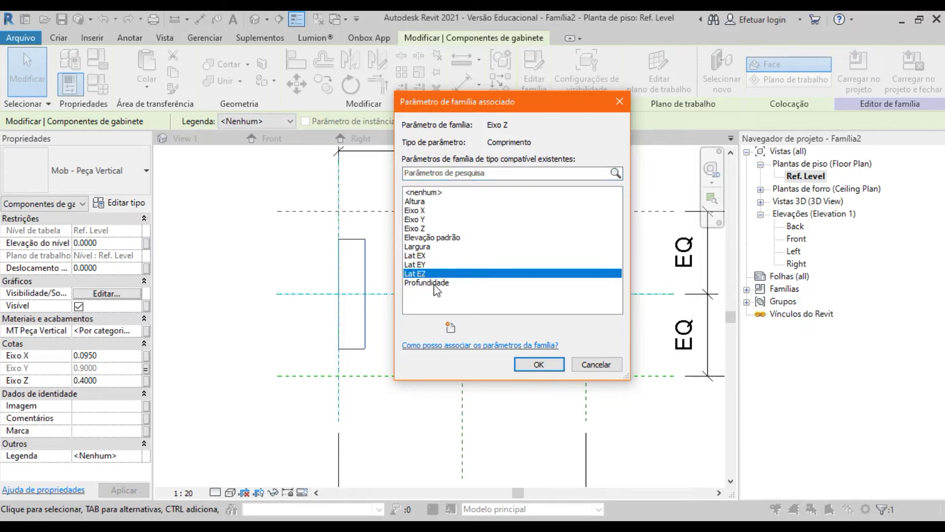
click(525, 367)
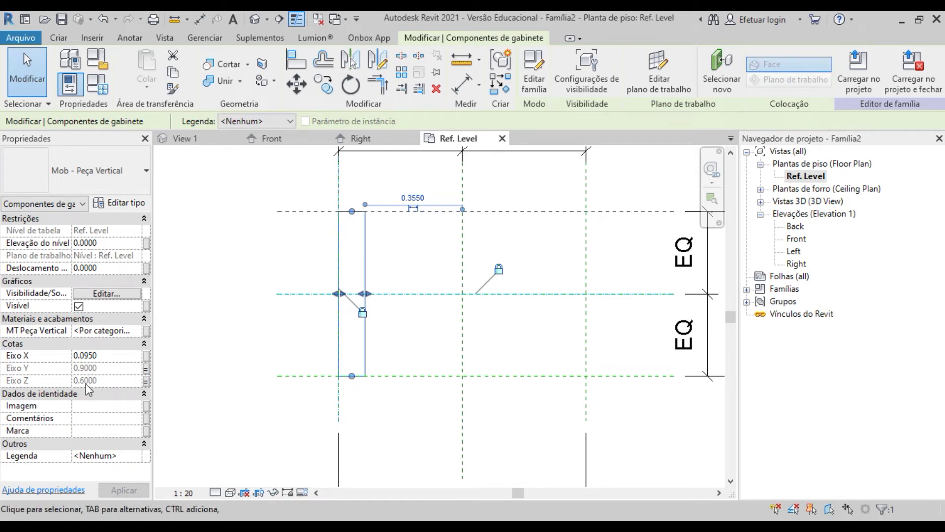
click(230, 343)
Flex the depth by setting the Eixo Z dimension to 0.3 and finally to 0.5, and inspect the vertical piece's properties.
scroll(205, 321, down, 2)
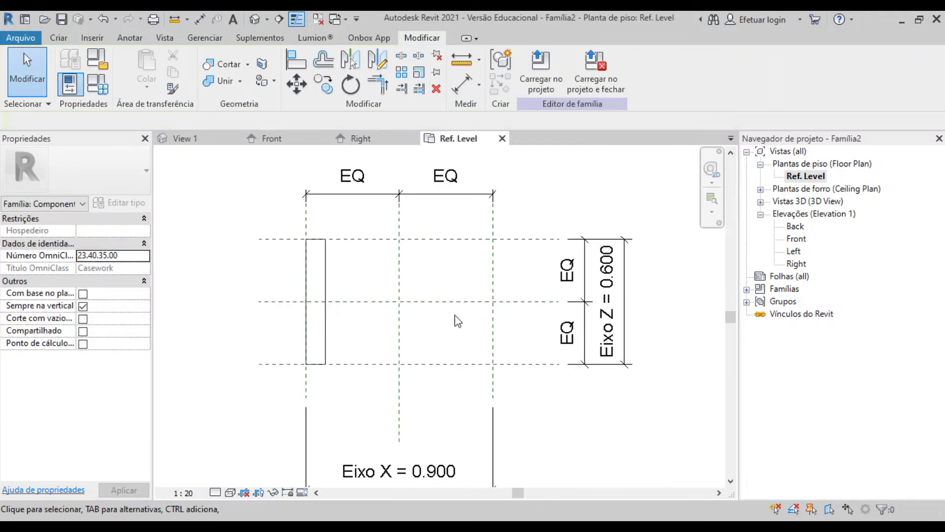
click(613, 294)
click(613, 293)
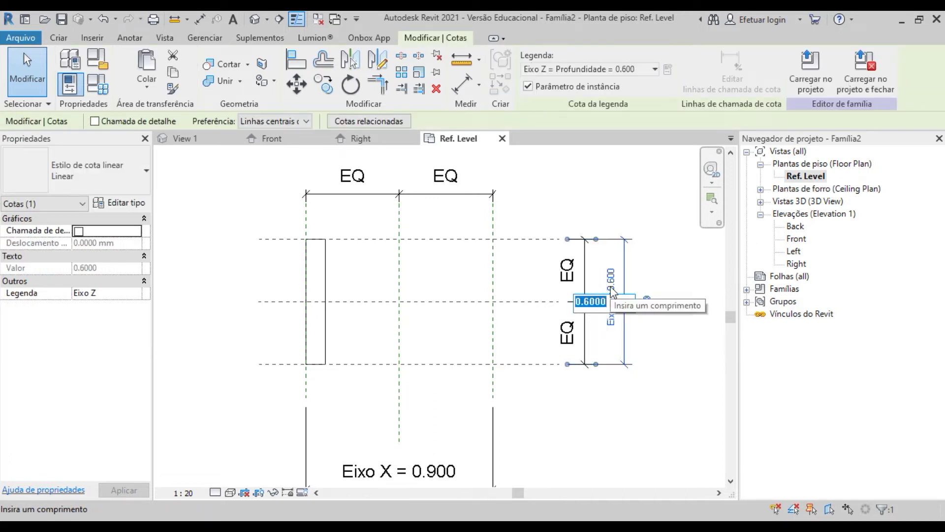
text(0.3)
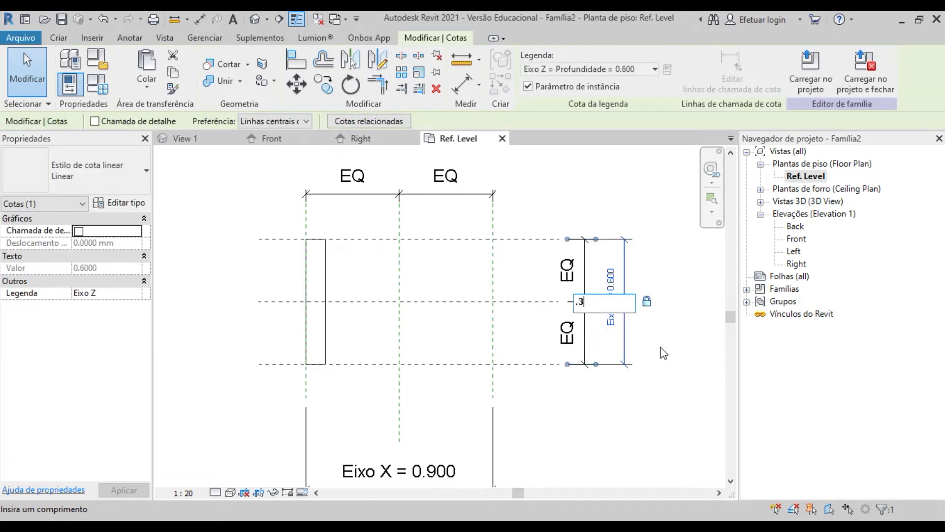
key(Return)
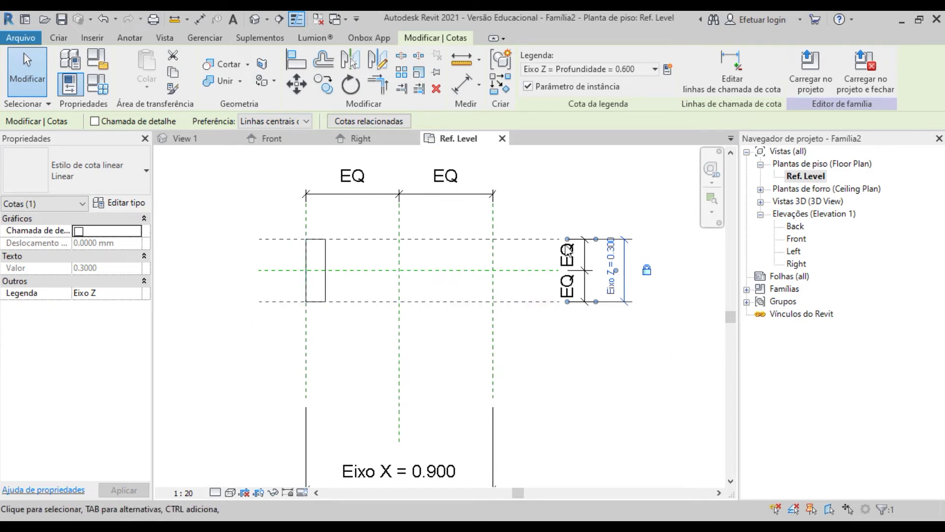
click(614, 266)
text(.5)
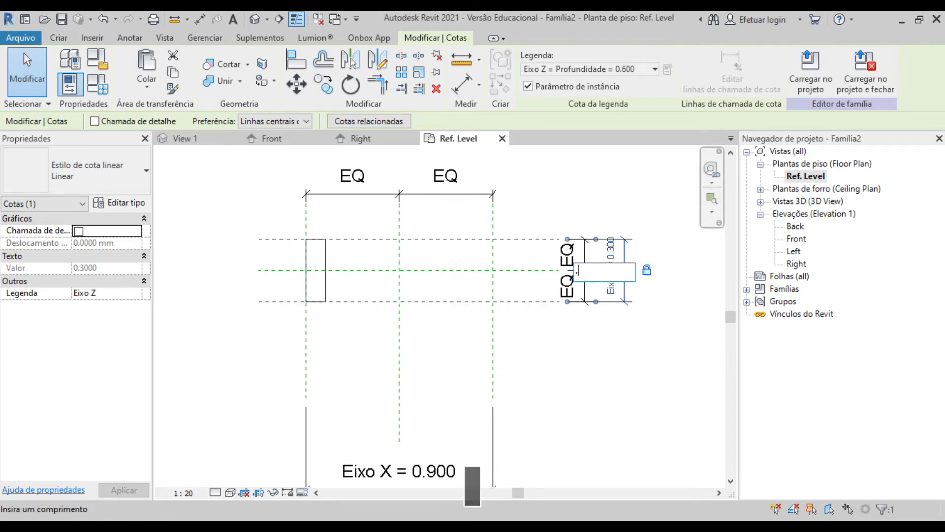
key(Return)
click(539, 389)
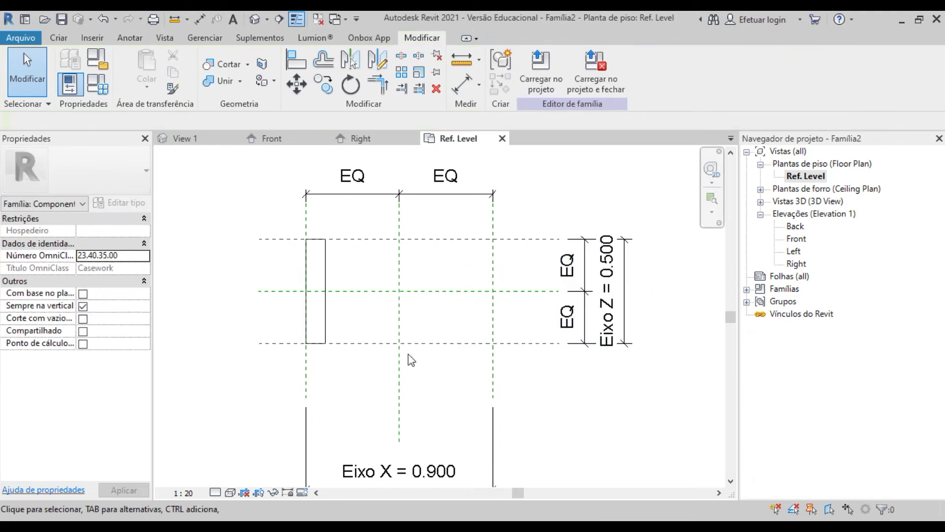
click(317, 322)
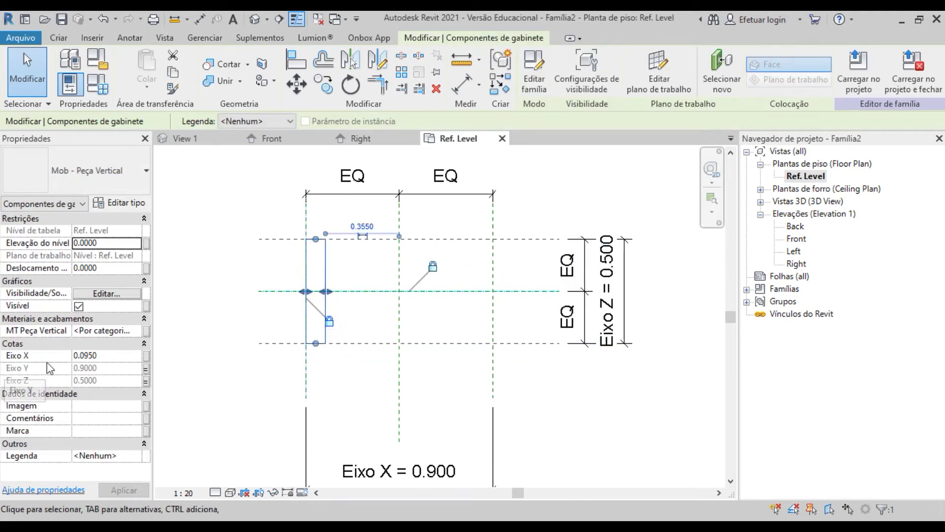
click(235, 369)
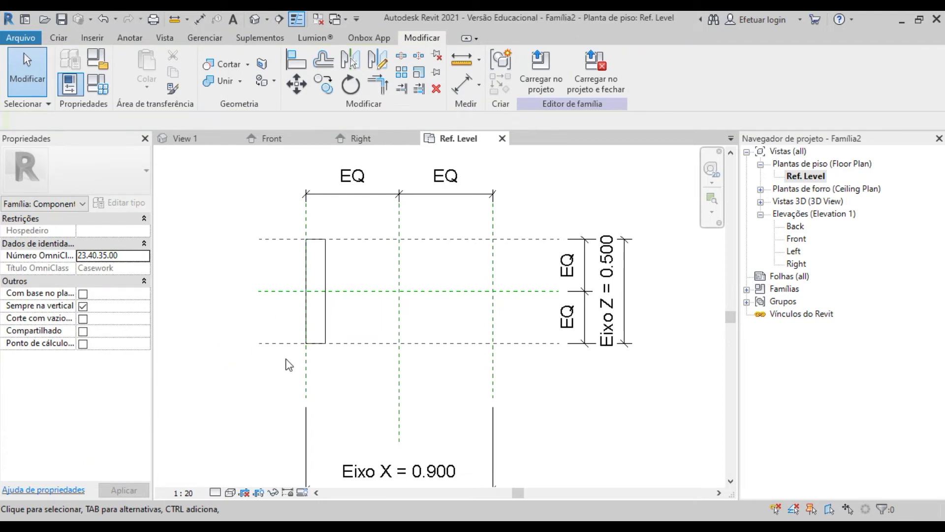
Dismiss the save reminder and draw a vertical reference plane through the vertical piece, about 0.052 m from the left reference plane.
key(r)
key(p)
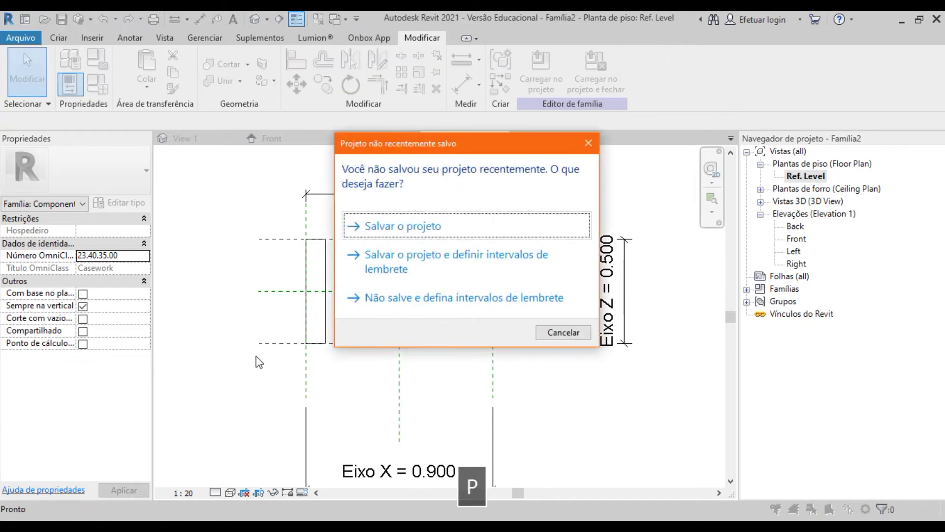
click(547, 333)
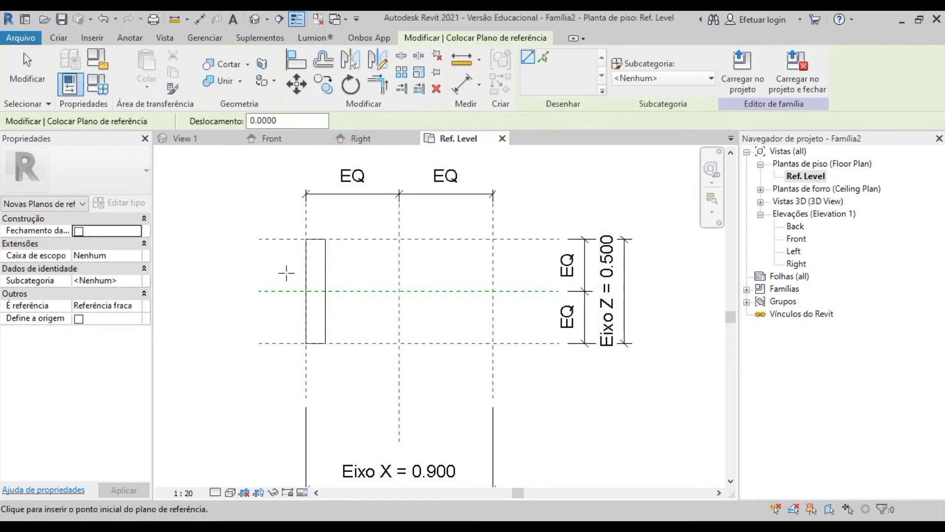
scroll(295, 263, up, 1)
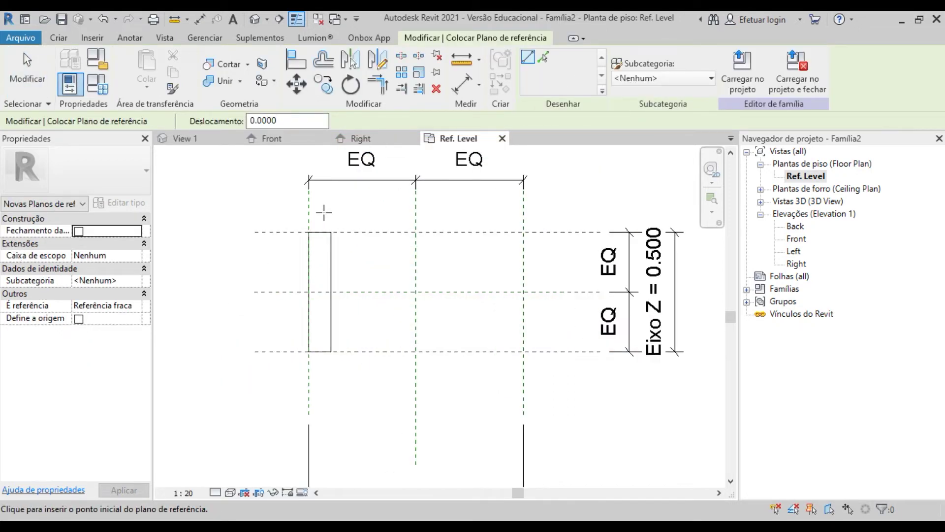
click(321, 212)
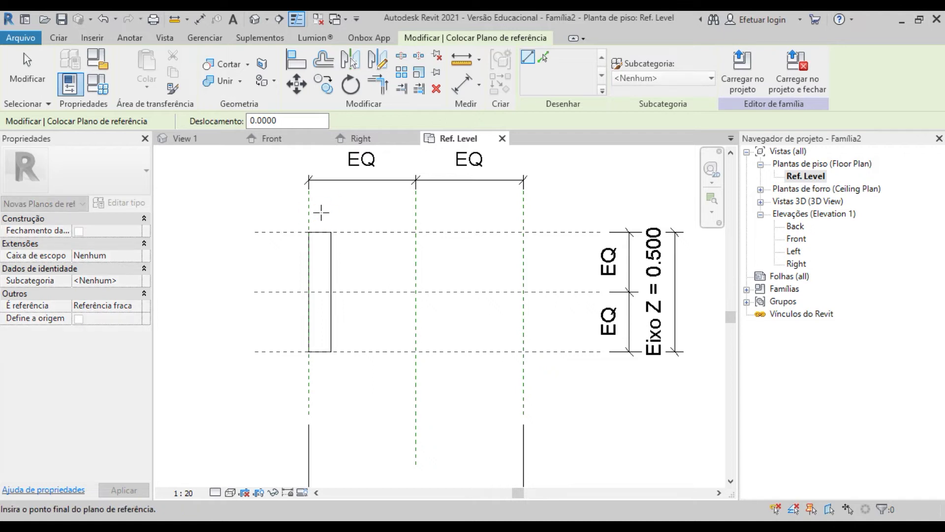
click(322, 372)
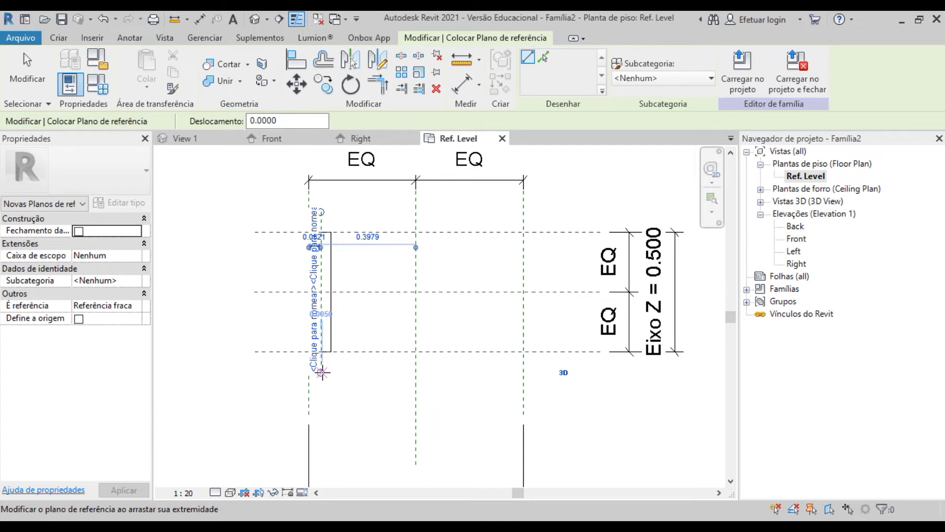
key(Escape)
key(Escape)
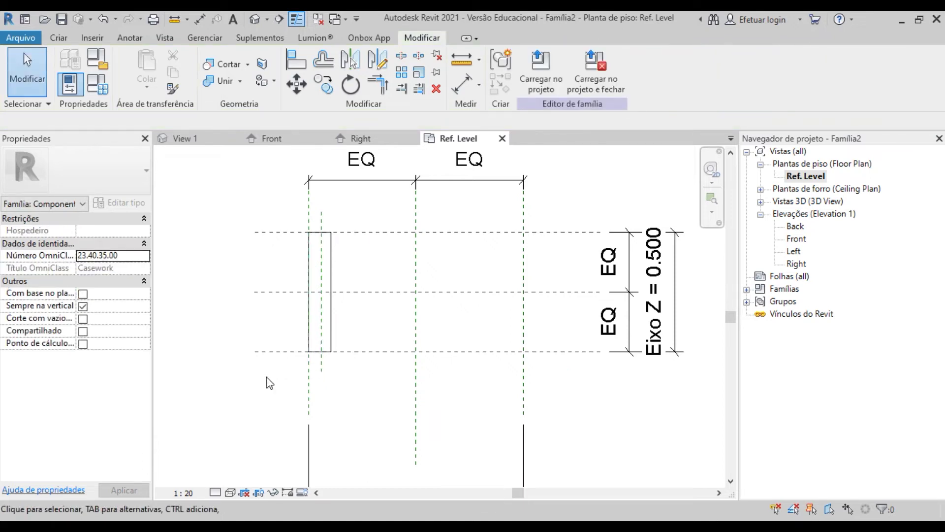
Dimension the distance between the left reference plane and the new reference plane through the vertical piece, placing it above the EQ dimensions.
key(d)
key(i)
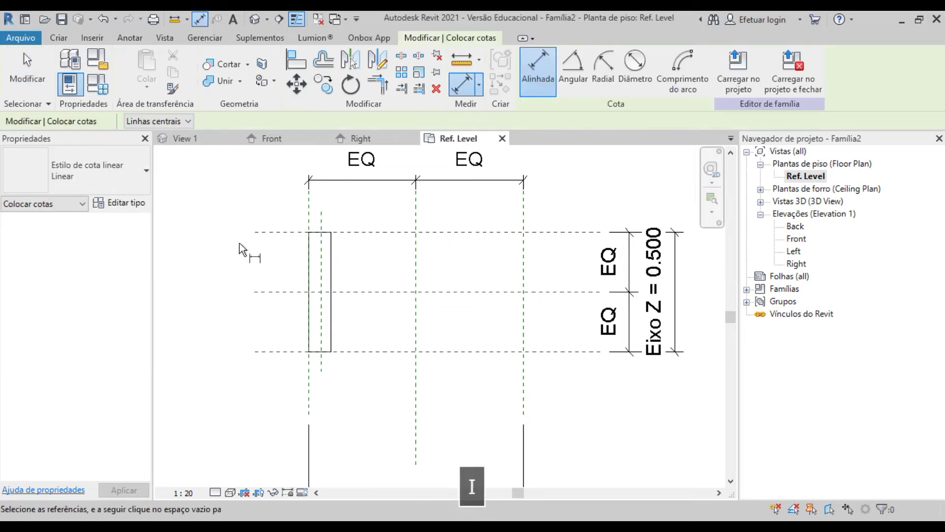
scroll(246, 232, up, 2)
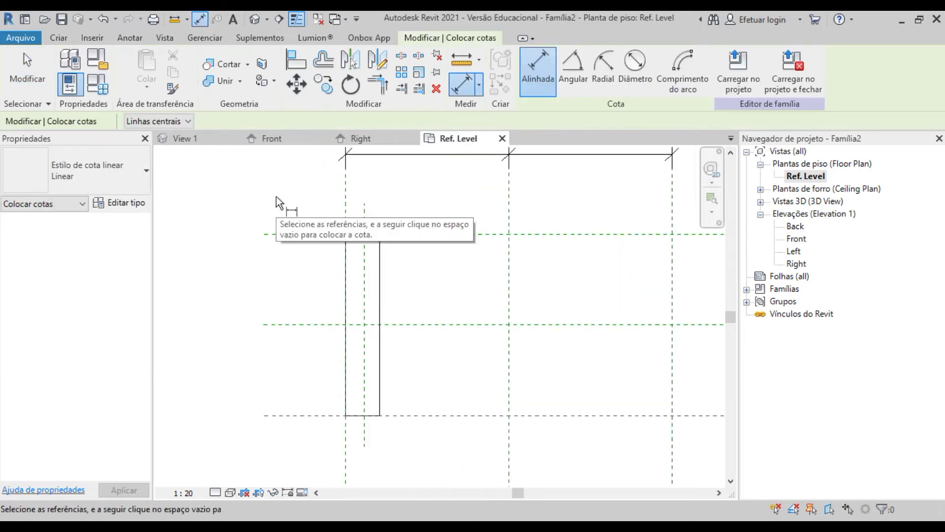
click(345, 214)
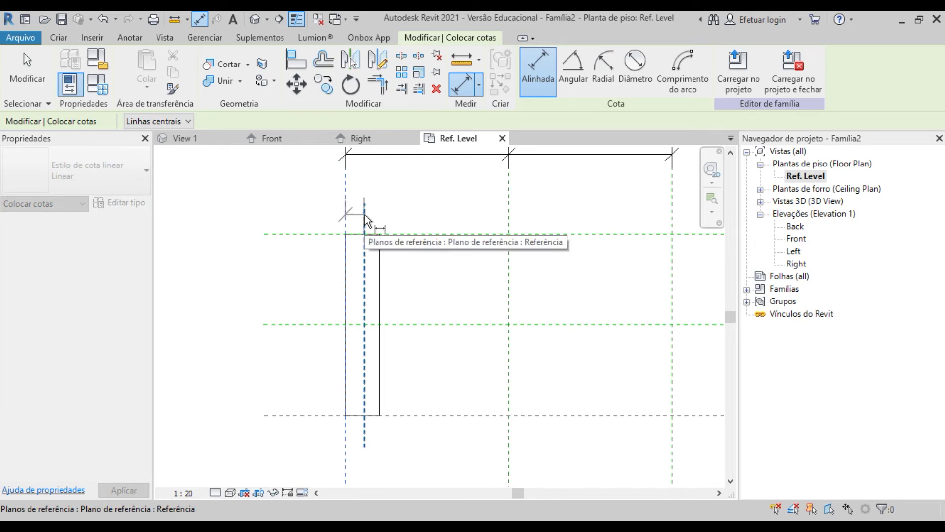
click(365, 219)
scroll(339, 297, down, 3)
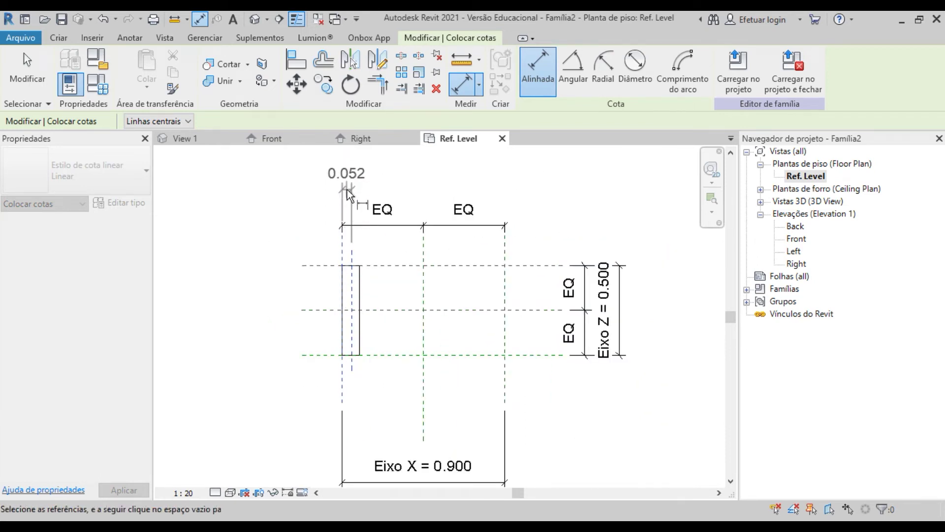
click(346, 190)
key(Escape)
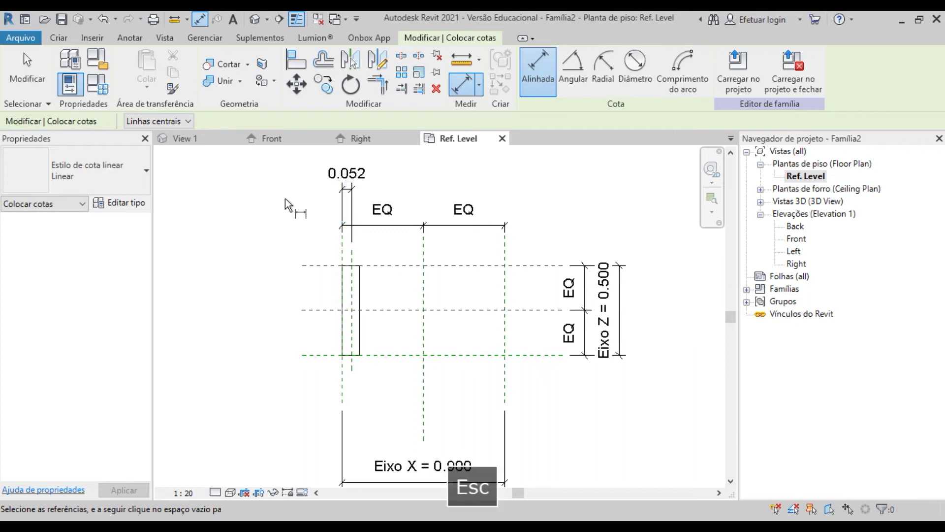
Label the new reference plane's offset dimension with the Lat EX parameter.
click(347, 177)
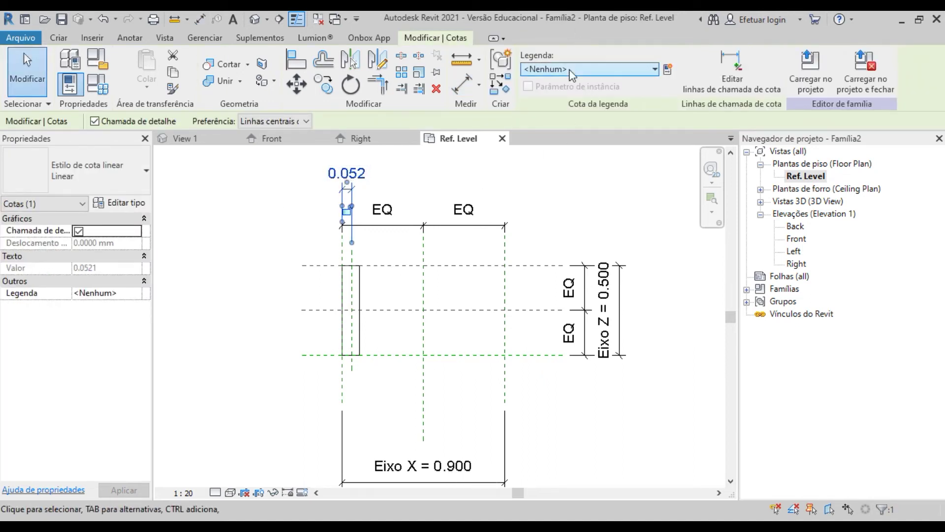
click(619, 71)
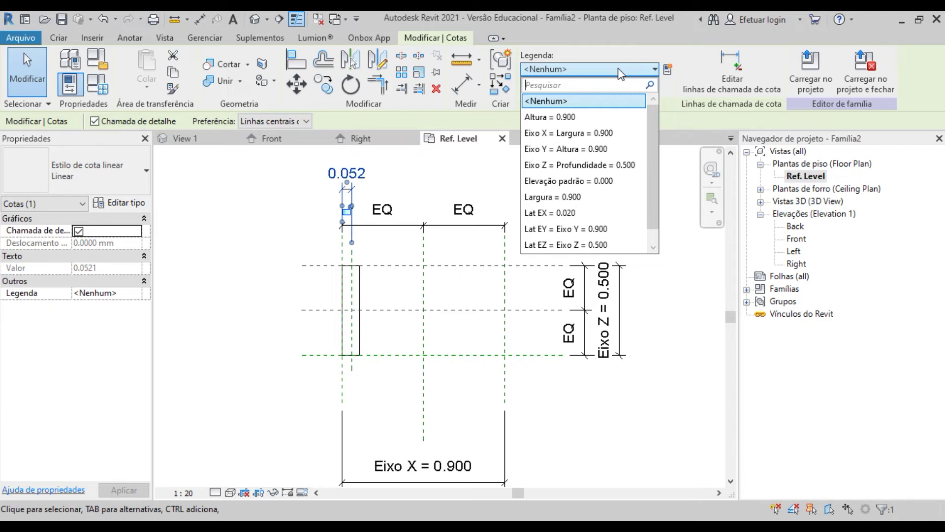
click(542, 217)
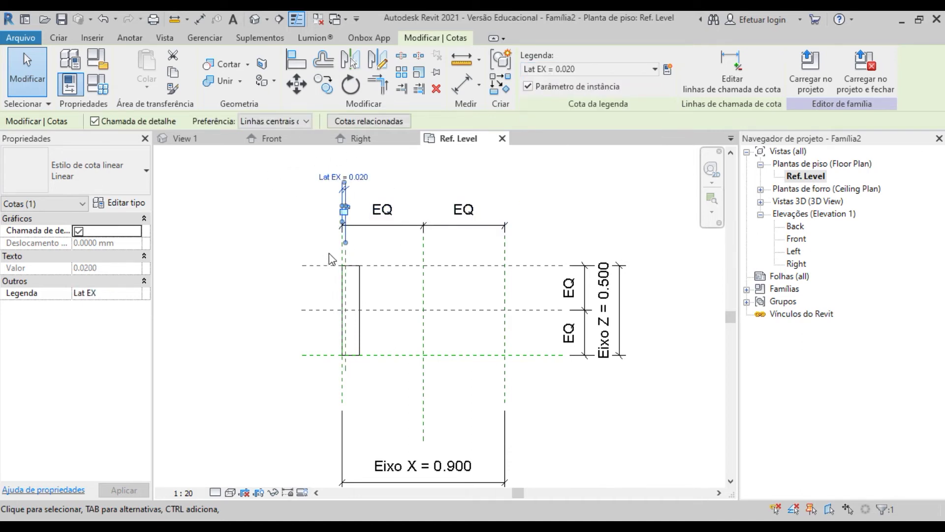
scroll(323, 261, up, 4)
scroll(323, 222, down, 2)
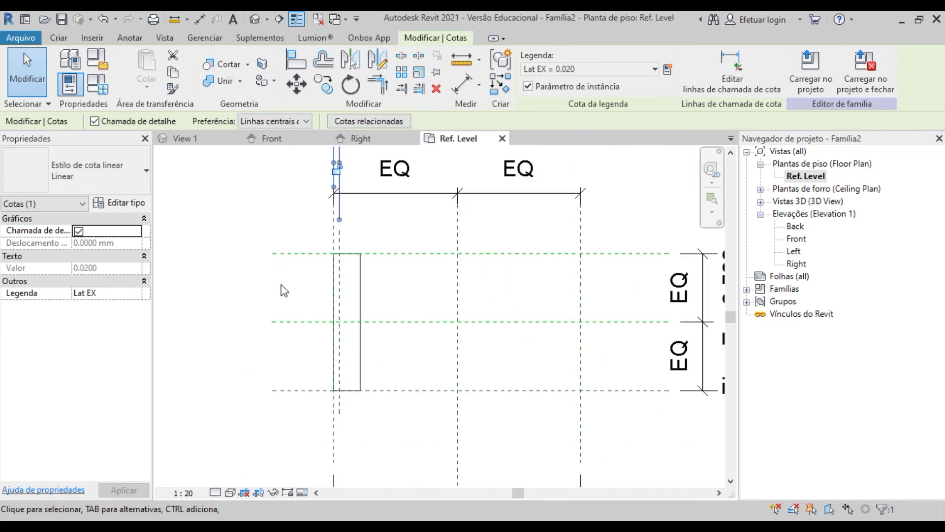
key(Escape)
scroll(282, 290, down, 1)
scroll(282, 288, up, 1)
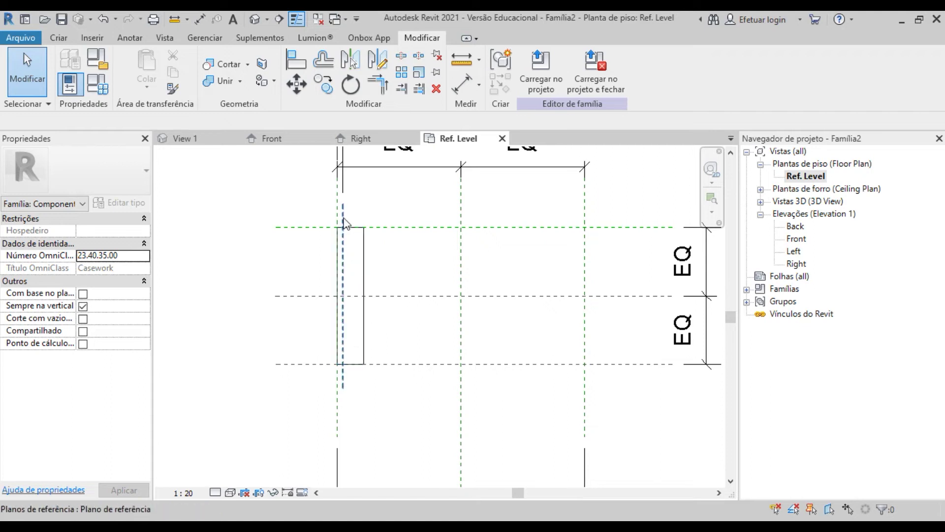
Align the vertical piece's inner edge to the Lat EX reference plane and lock the alignment.
key(a)
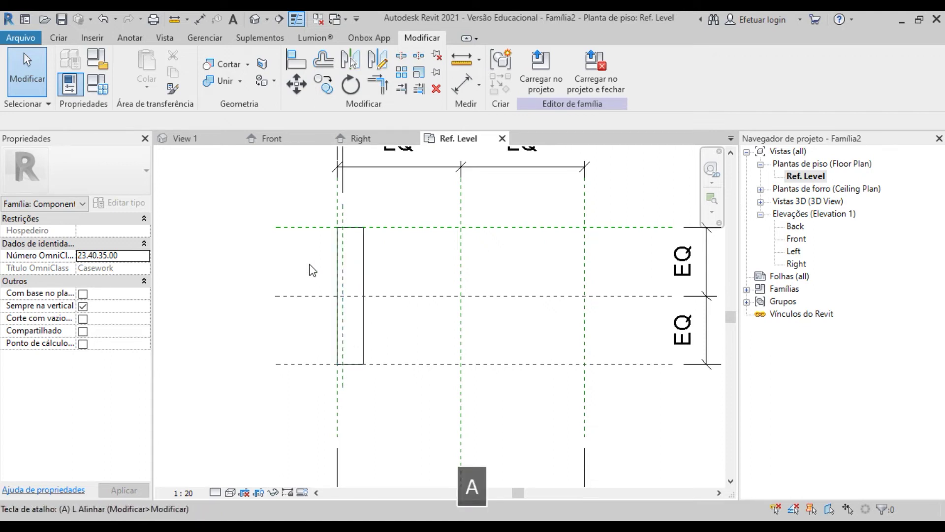
key(l)
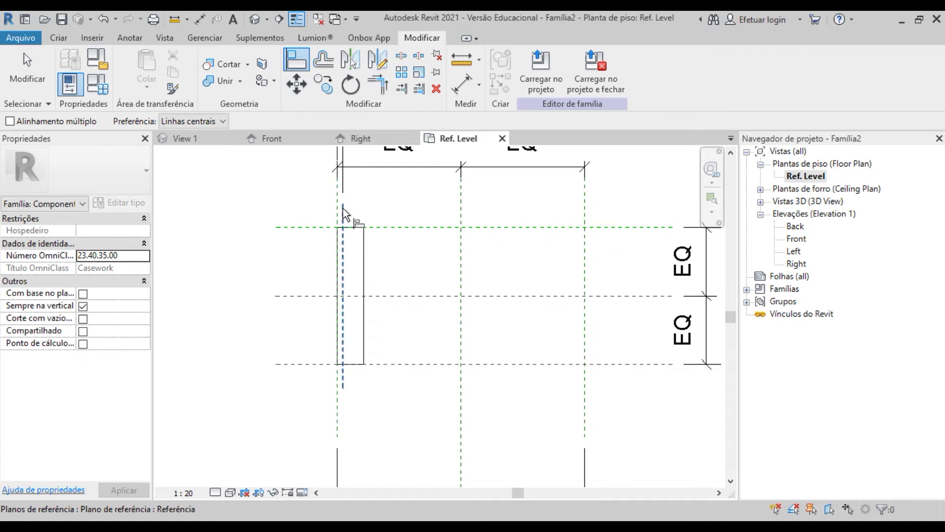
click(343, 213)
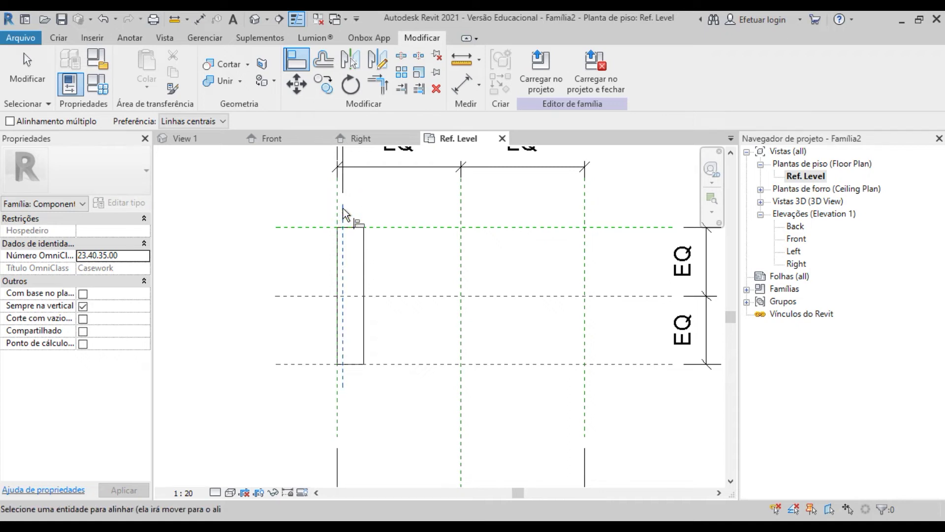
click(365, 261)
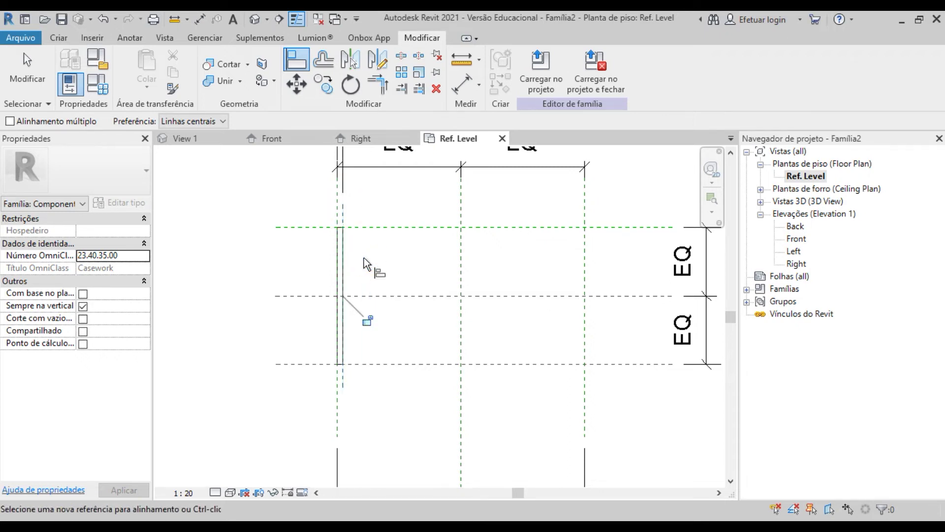
scroll(309, 325, down, 2)
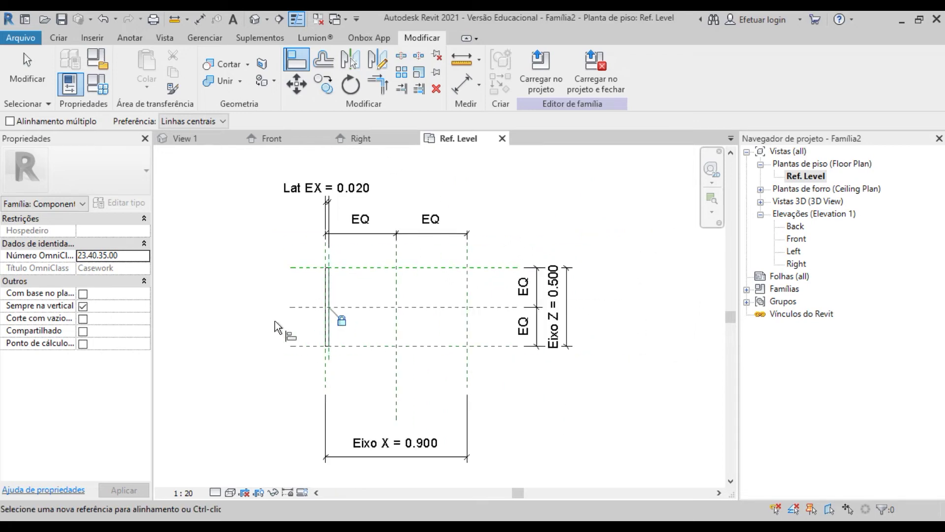
key(Escape)
scroll(274, 321, up, 2)
scroll(275, 321, down, 1)
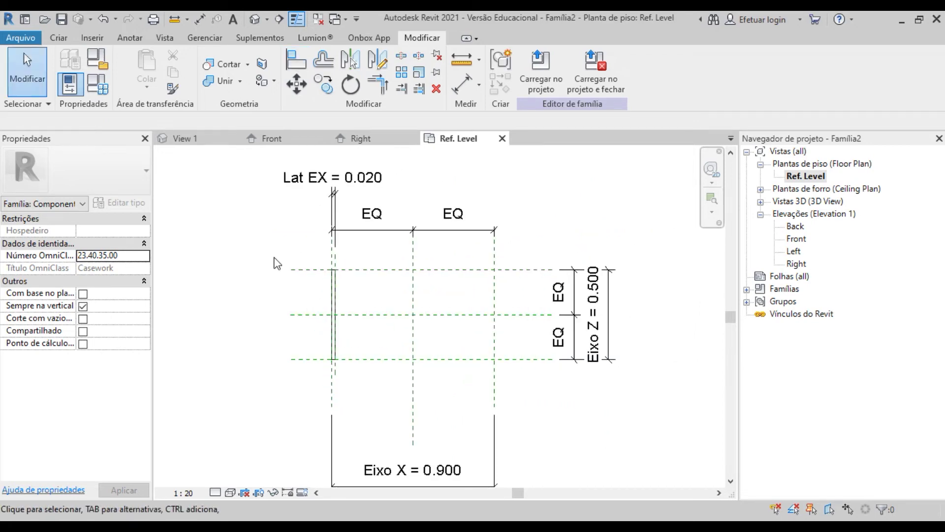
Flex the side panel's thickness by setting the Lat EX dimension to 0.3 and finally to 0.02.
click(354, 179)
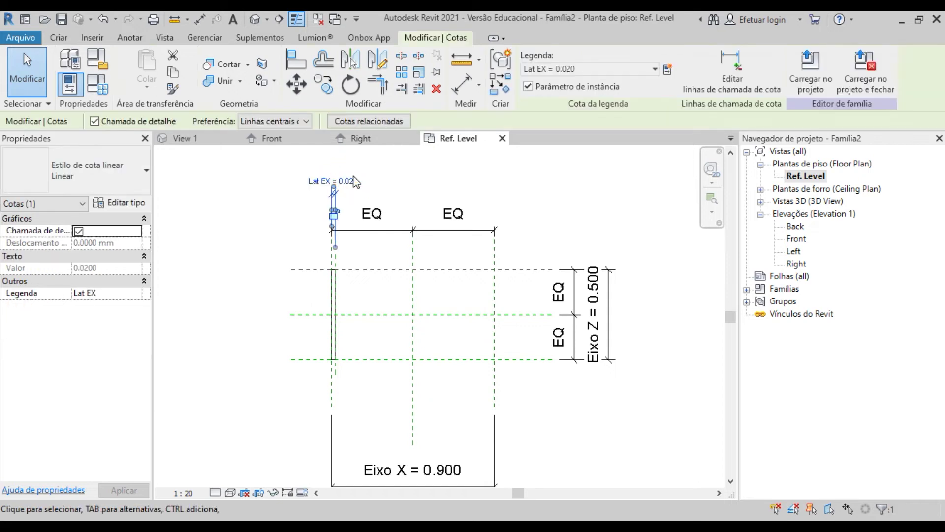
click(354, 179)
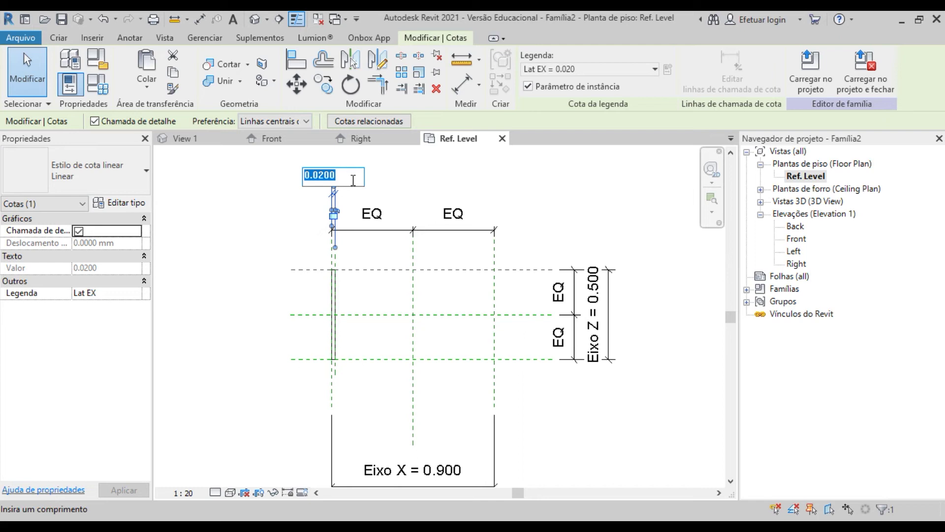
text(0.3)
key(Return)
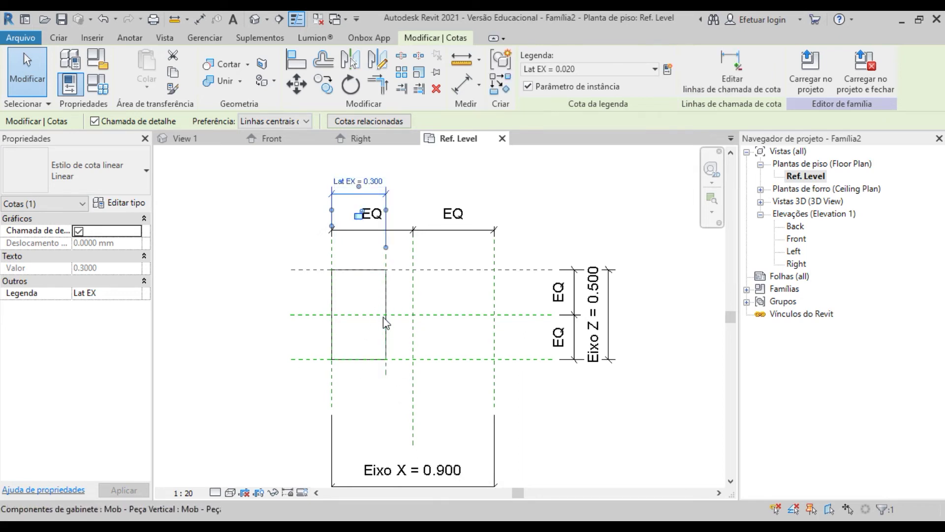
click(373, 180)
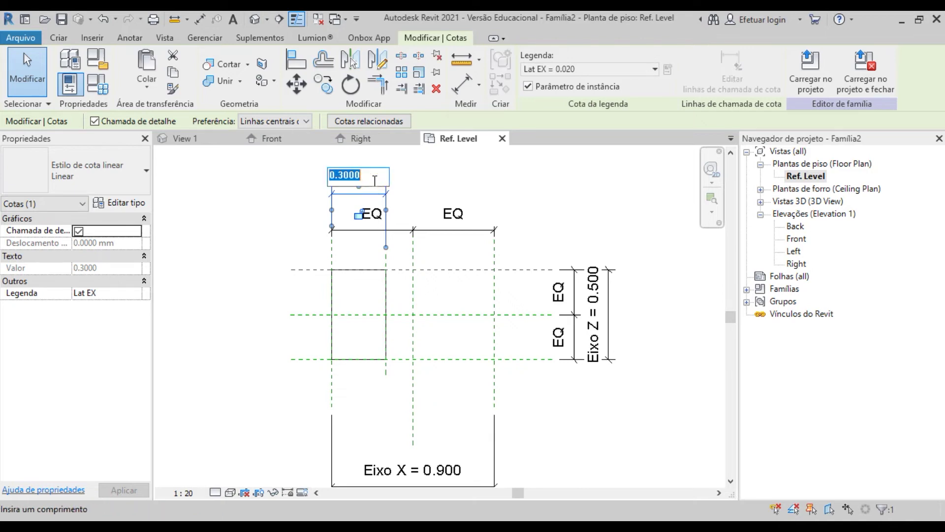
text(.02)
click(260, 196)
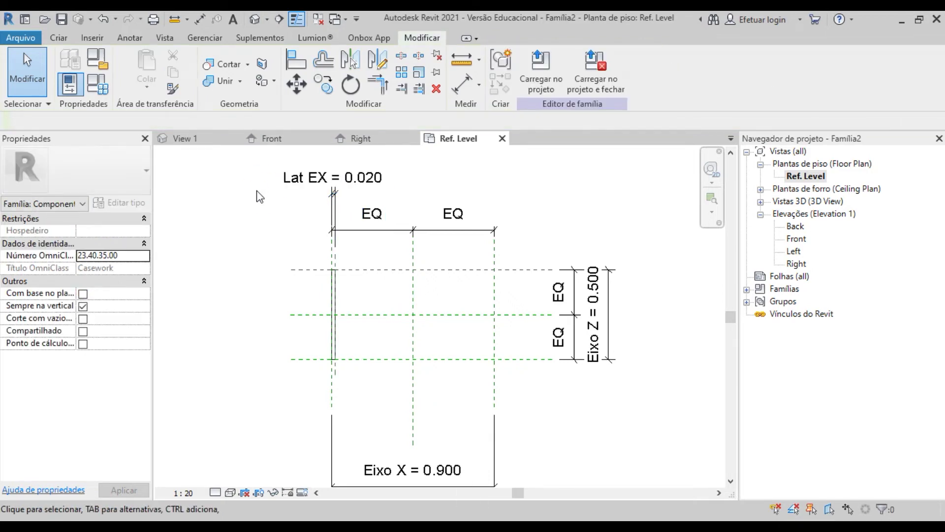
Open the 3D view and flex the panel's height in the family types by applying Lat EY 0.5 and finally 0.9.
key(3)
key(d)
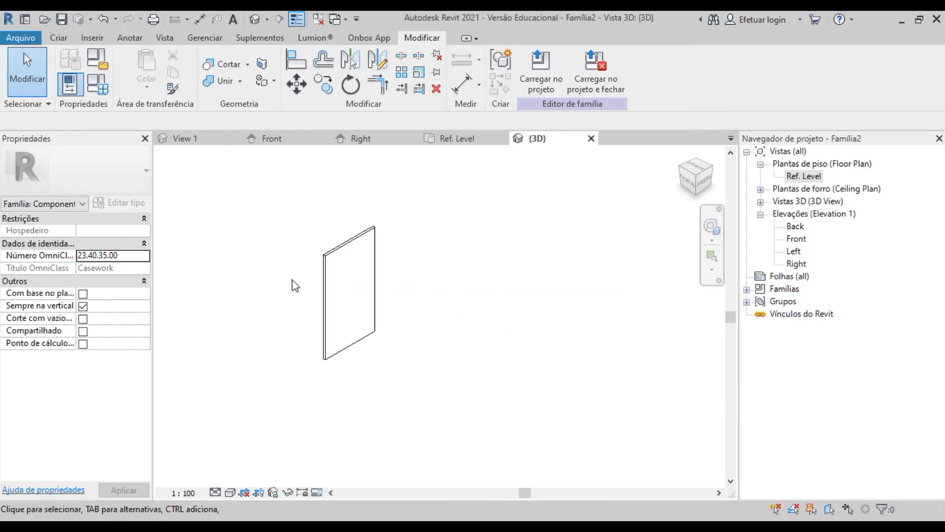
click(98, 83)
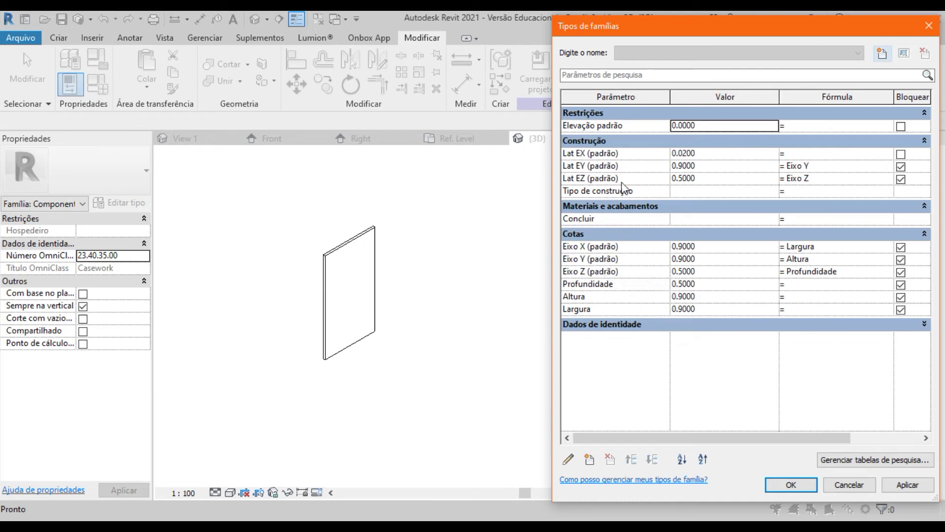
click(728, 168)
double_click(727, 169)
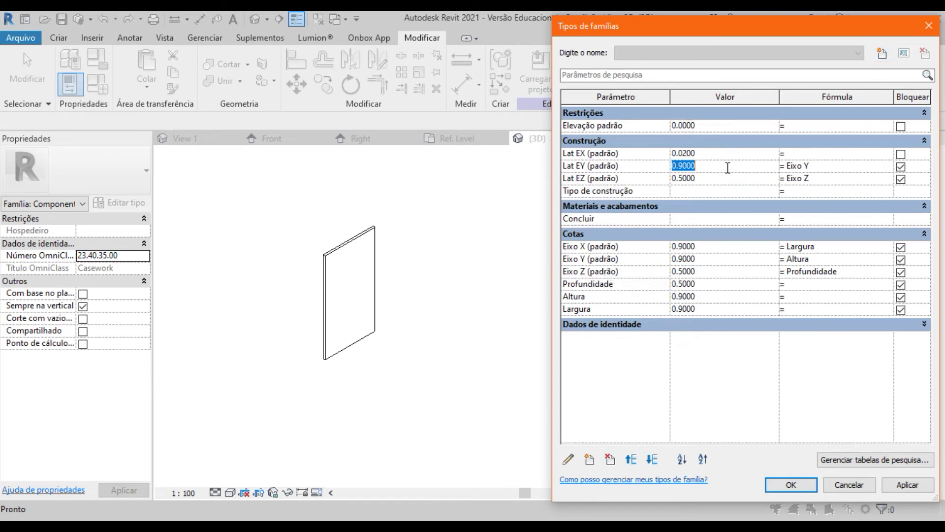
text(.5)
click(898, 487)
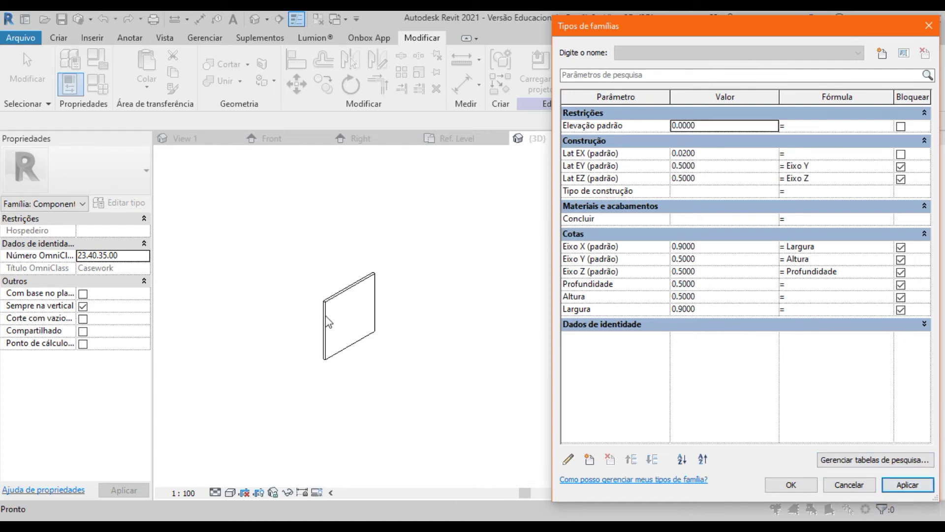
double_click(710, 166)
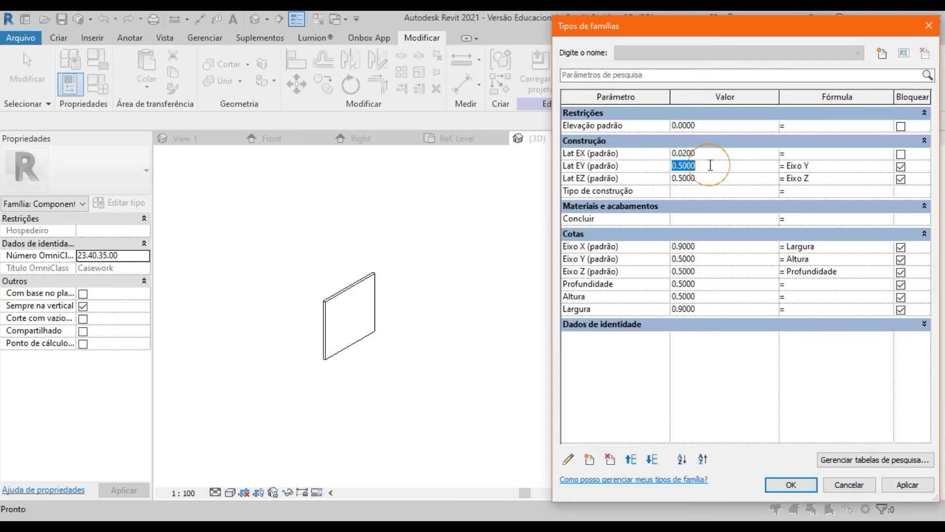
text(.9)
click(791, 485)
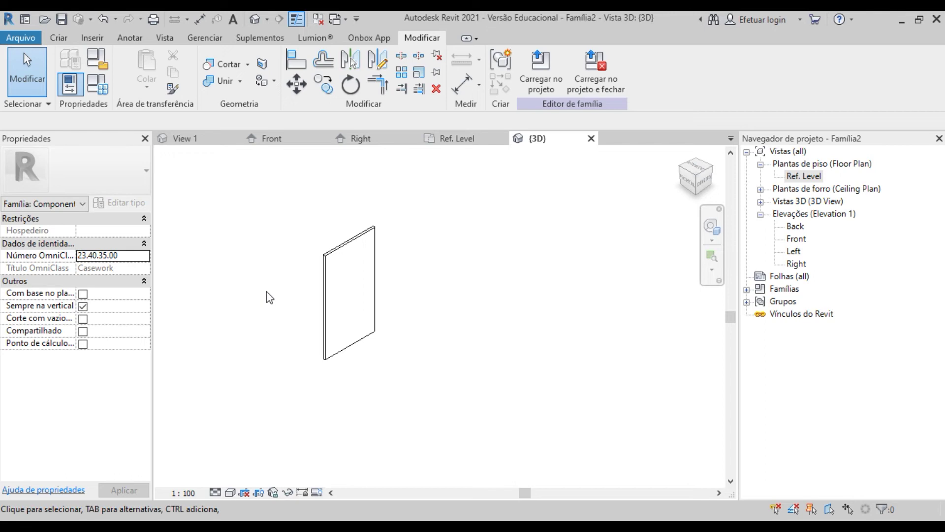
In the Ref. Level plan, place a second Mob - Peça Vertical on the work plane, about 0.05 m inside the right reference plane.
double_click(798, 177)
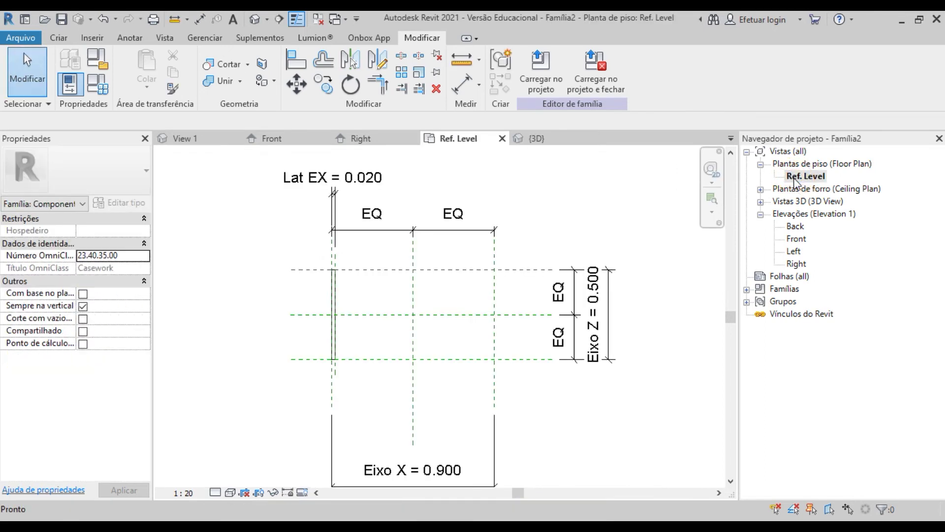
key(c)
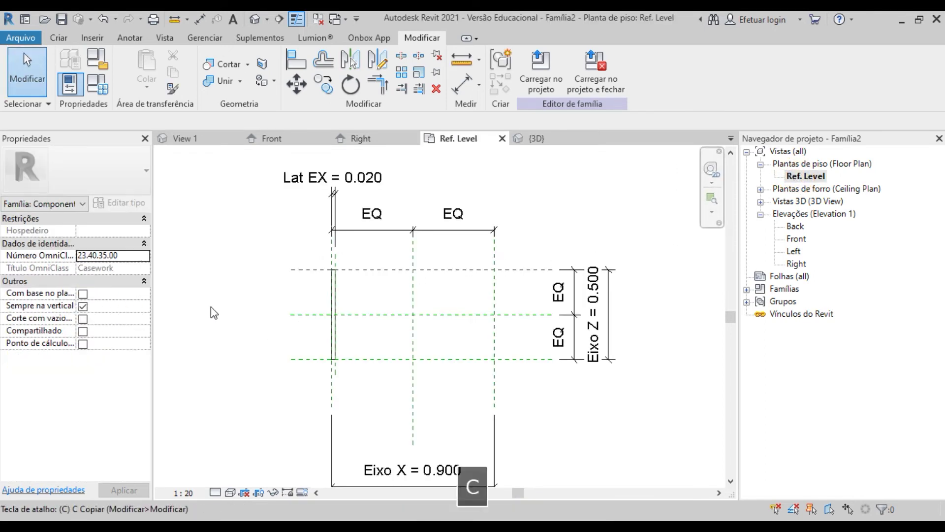
key(m)
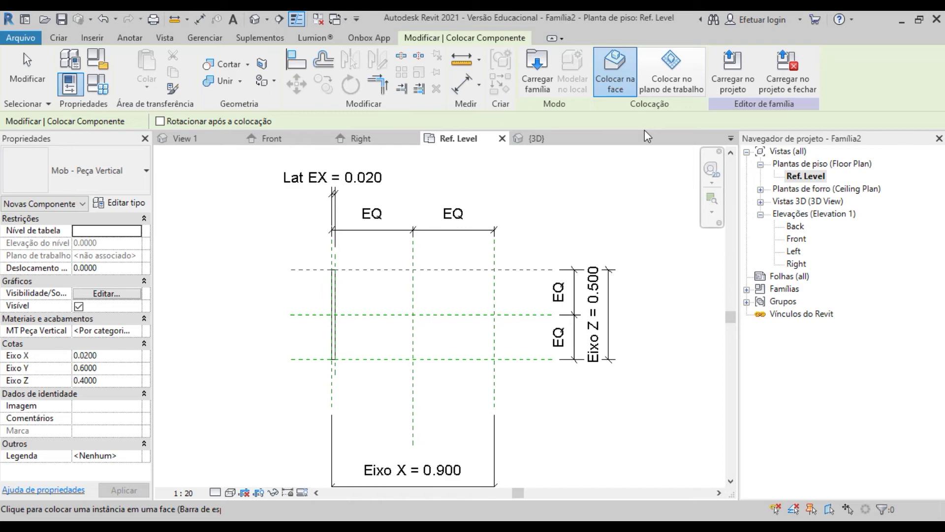
click(651, 94)
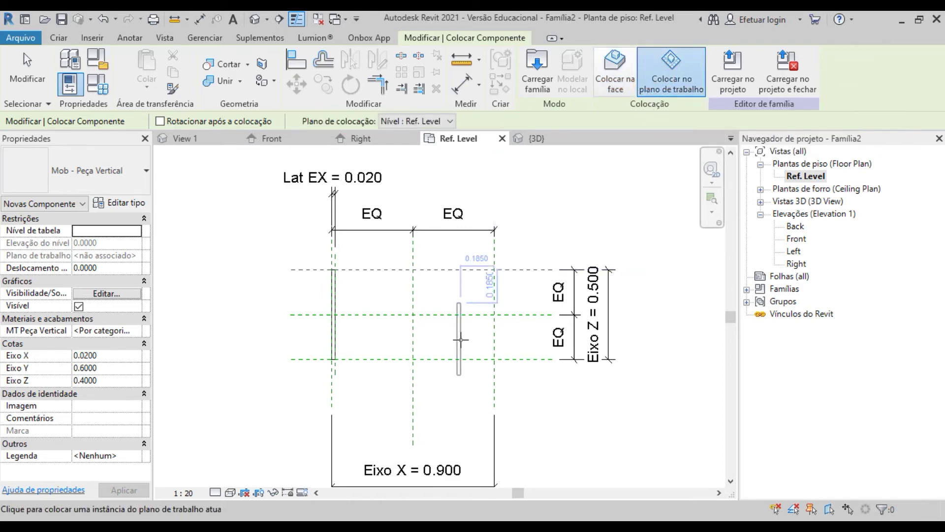
scroll(475, 325, up, 3)
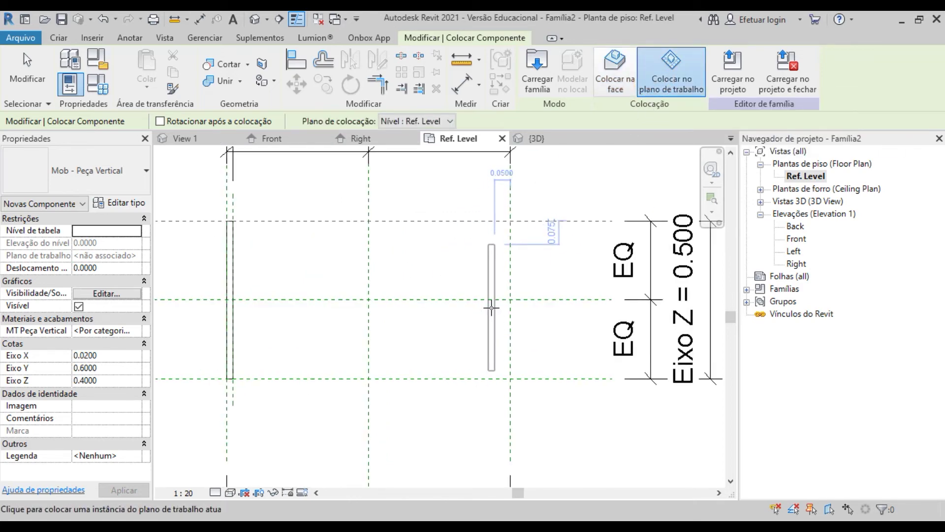
click(492, 307)
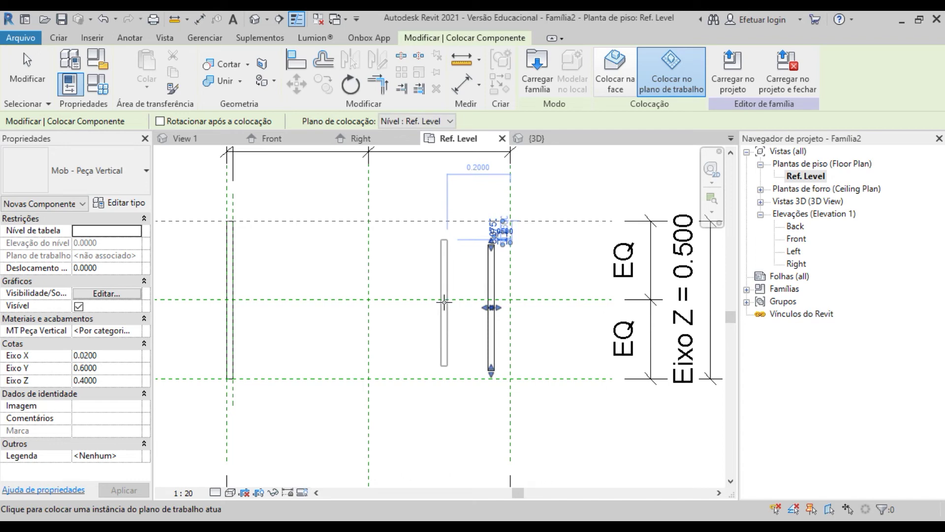
key(Escape)
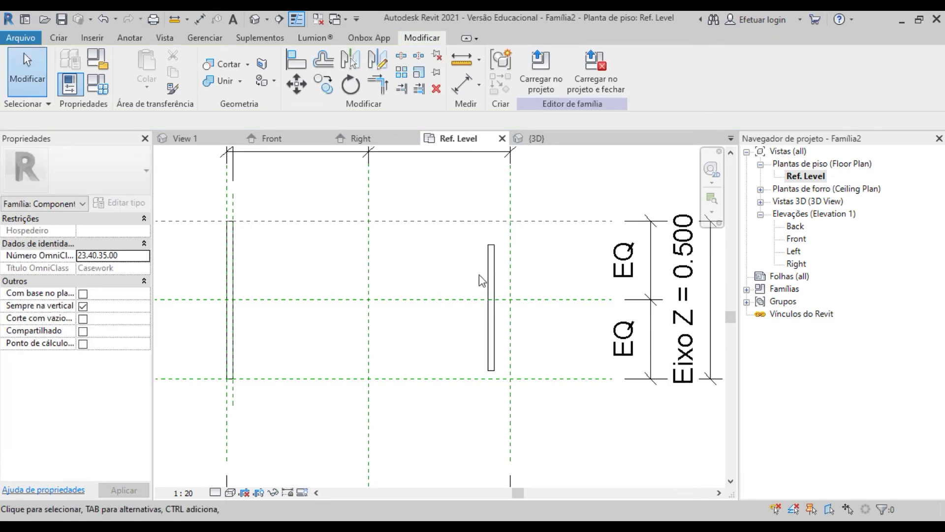
Align the second vertical piece's centre to the horizontal central reference plane in the plan and lock the alignment.
key(a)
key(l)
click(451, 300)
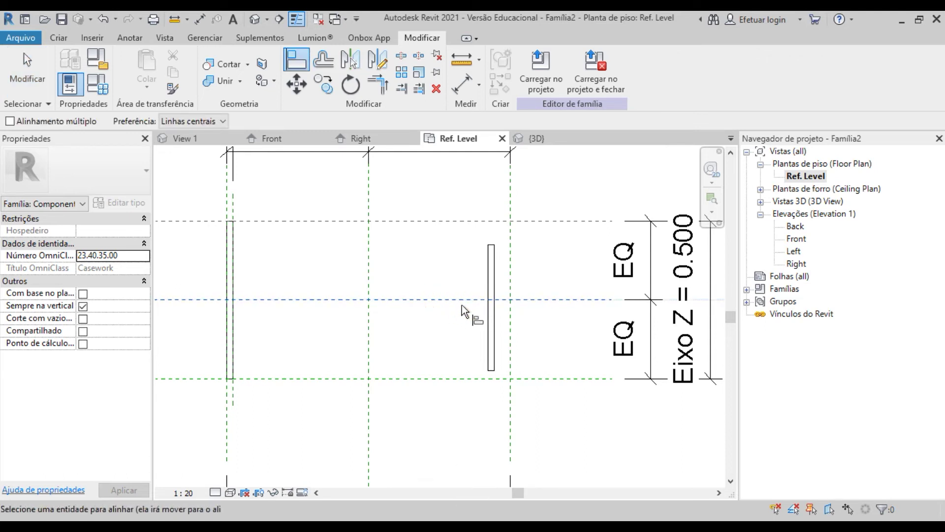
click(492, 308)
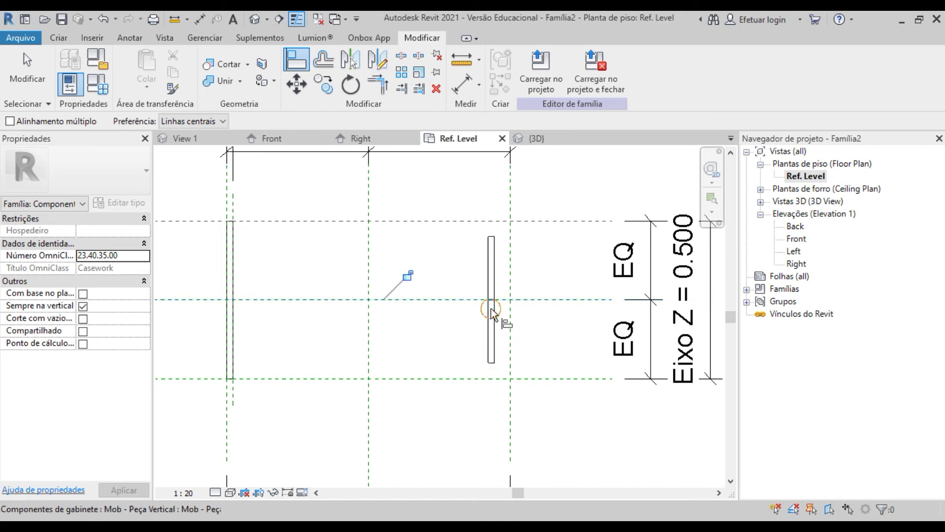
click(407, 276)
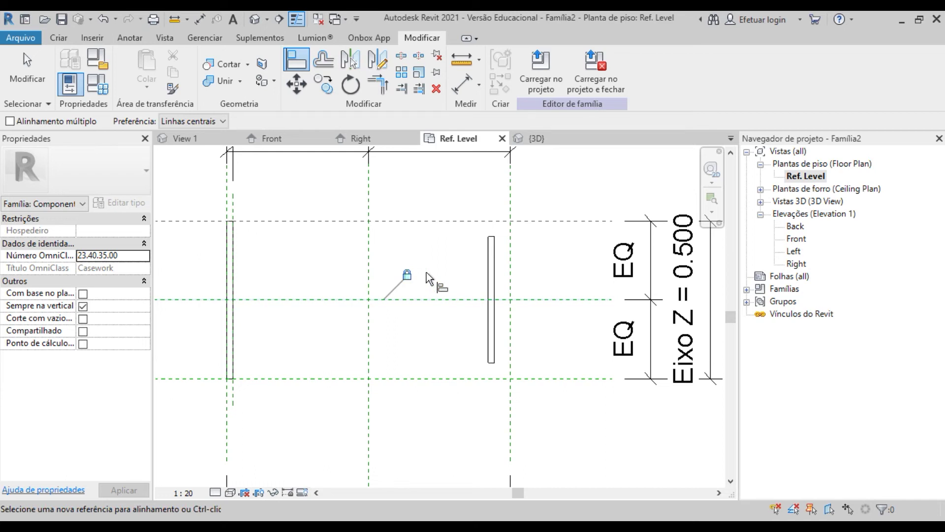
Align the second vertical piece's outer edge to the right reference plane and lock the alignment.
click(510, 249)
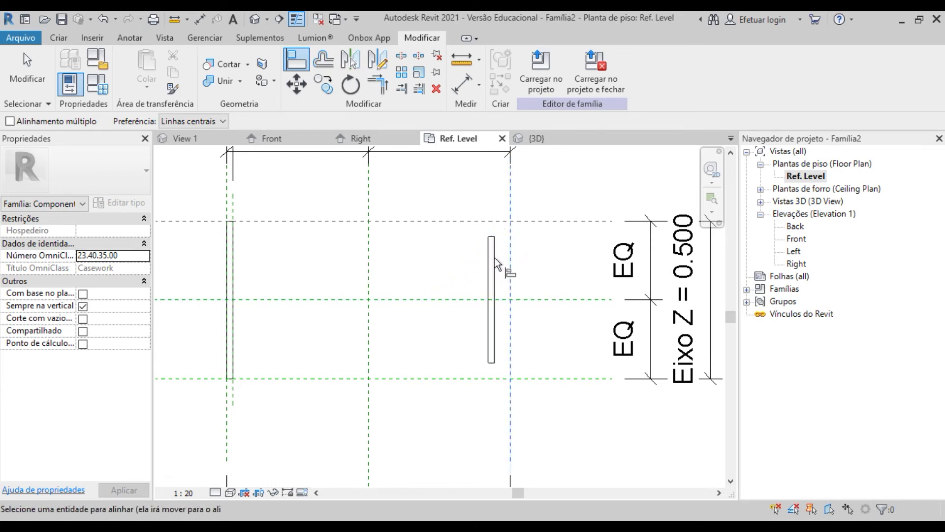
click(494, 258)
click(534, 335)
key(Escape)
key(Escape)
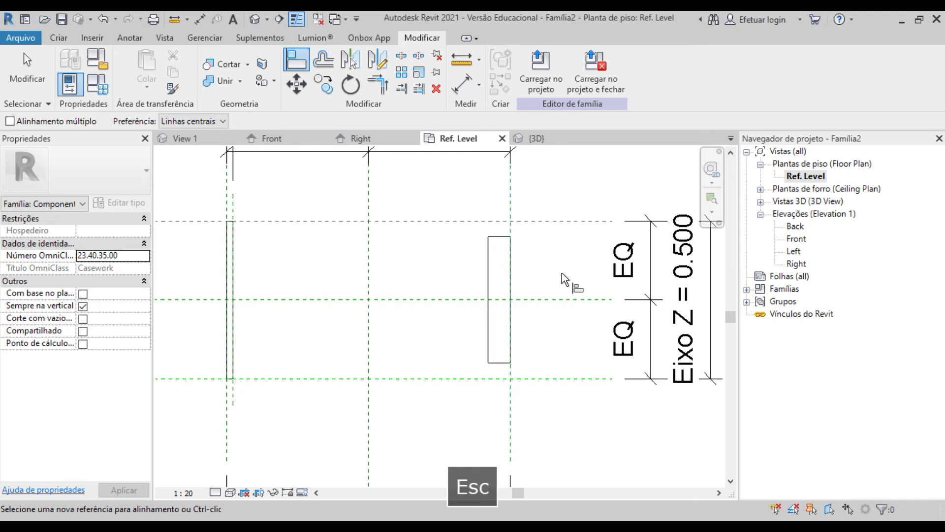
Associate the second vertical piece's Eixo Y with the Lat EY parameter and its Eixo Z with Lat EZ.
click(489, 272)
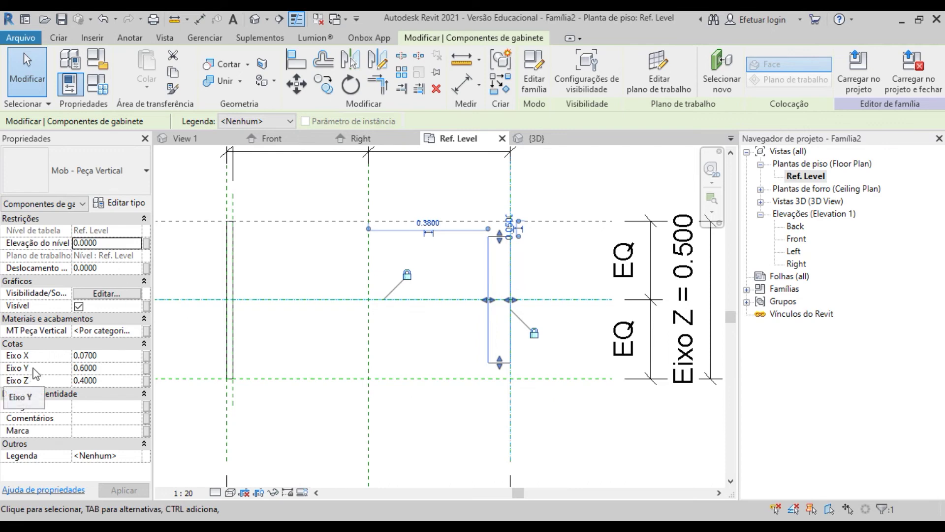
click(147, 368)
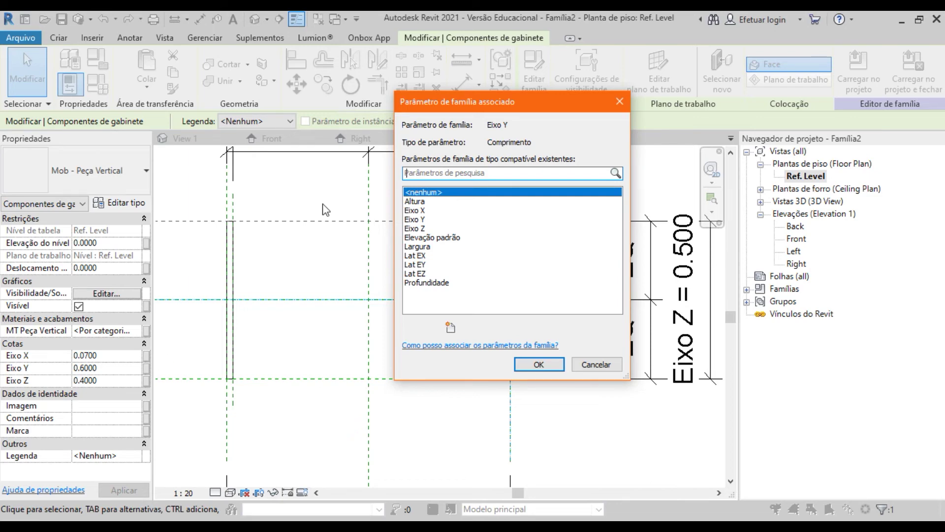
click(414, 266)
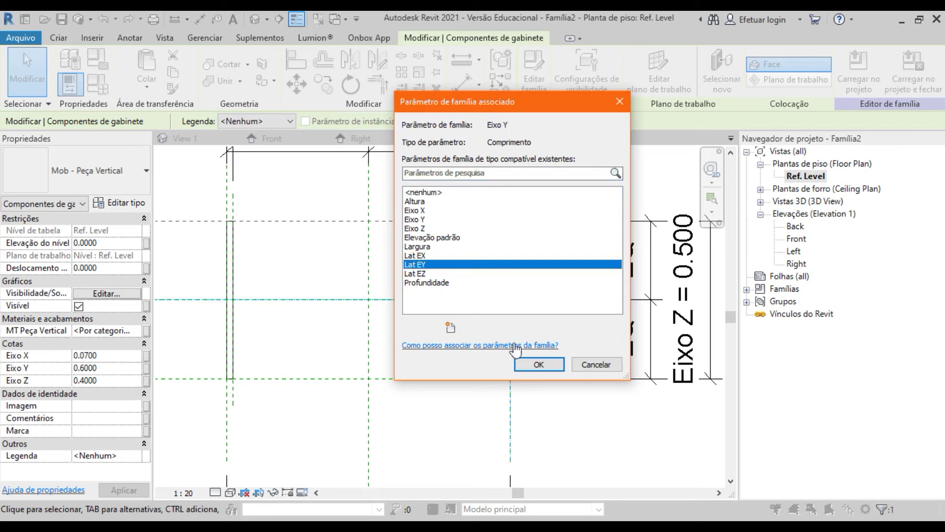
click(537, 365)
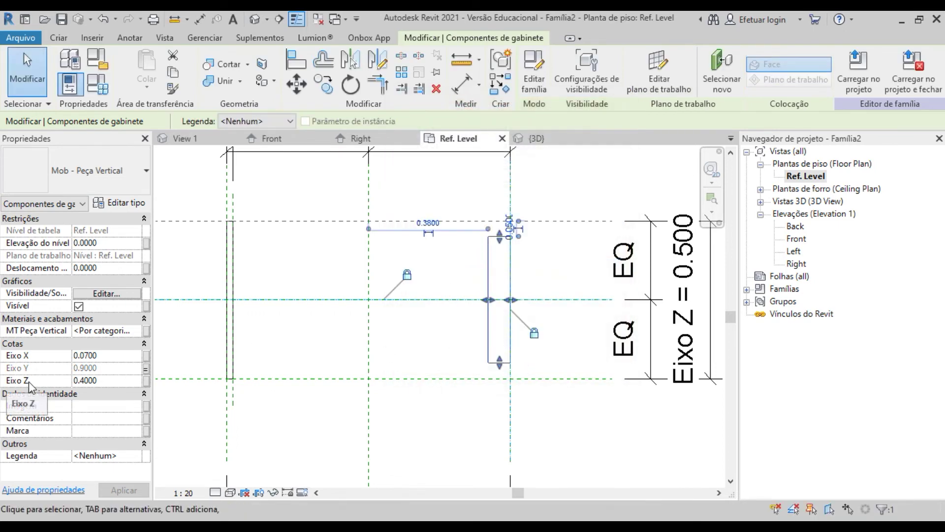
click(146, 382)
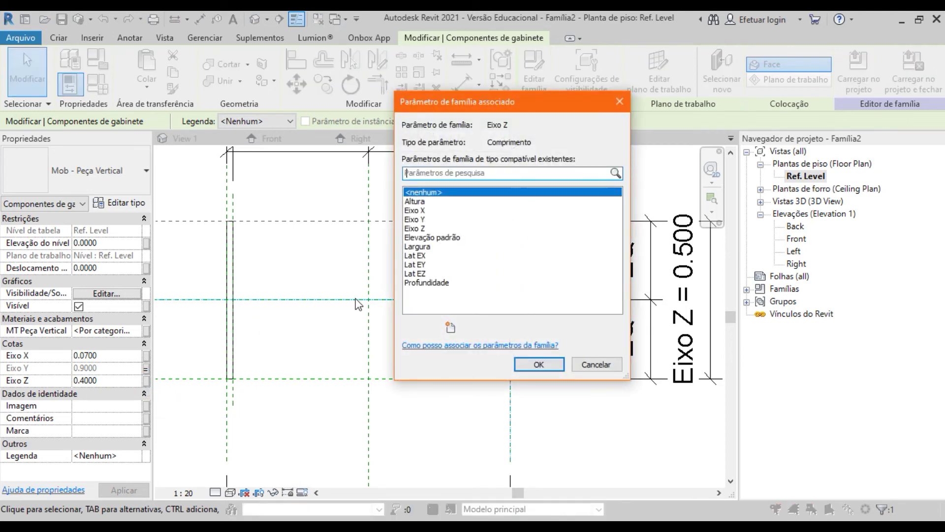
click(414, 275)
click(527, 362)
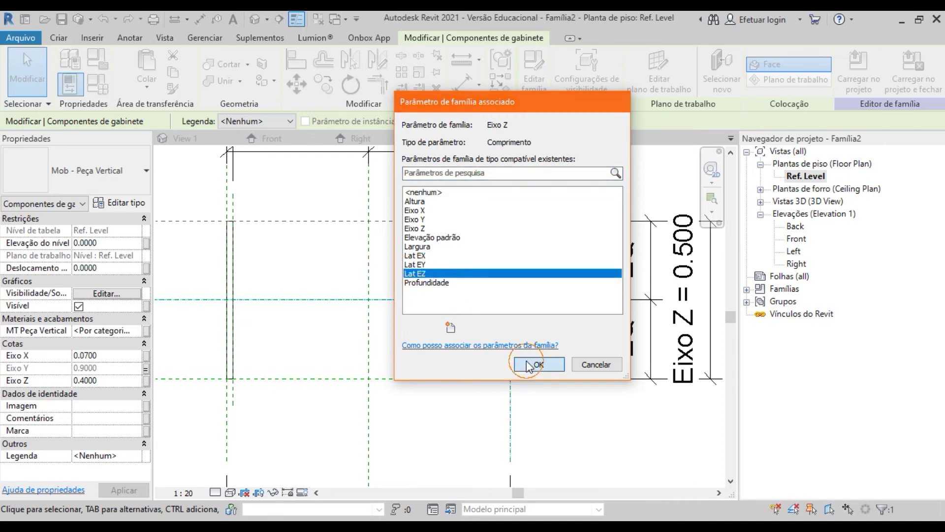
key(Escape)
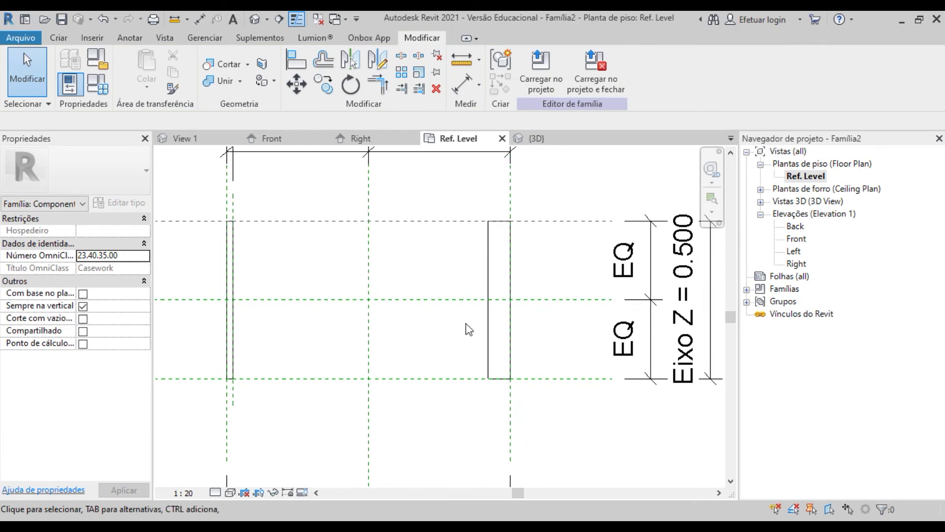
Draw a vertical reference plane just inside the second vertical piece, about 0.1 m from the right reference plane.
key(r)
key(p)
scroll(484, 208, down, 1)
middle_drag(485, 209, 464, 286)
click(460, 278)
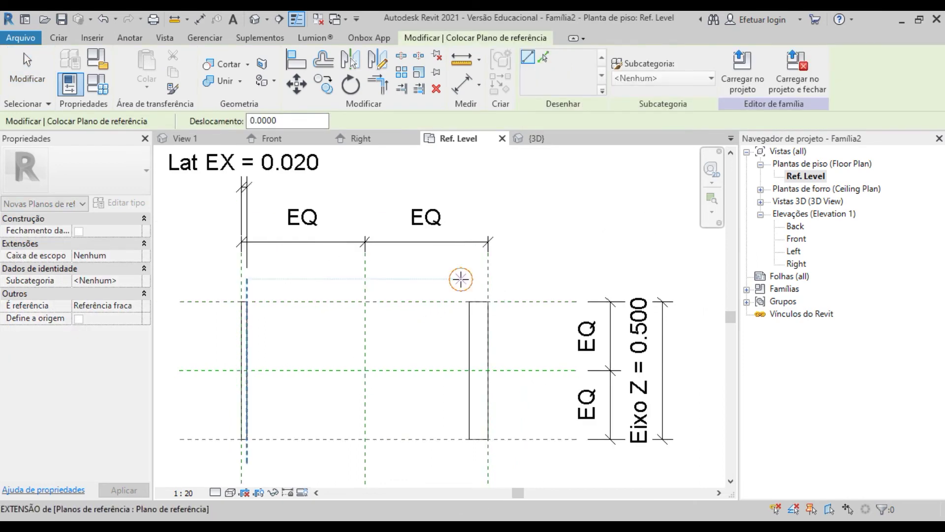
scroll(462, 295, down, 2)
scroll(464, 394, up, 3)
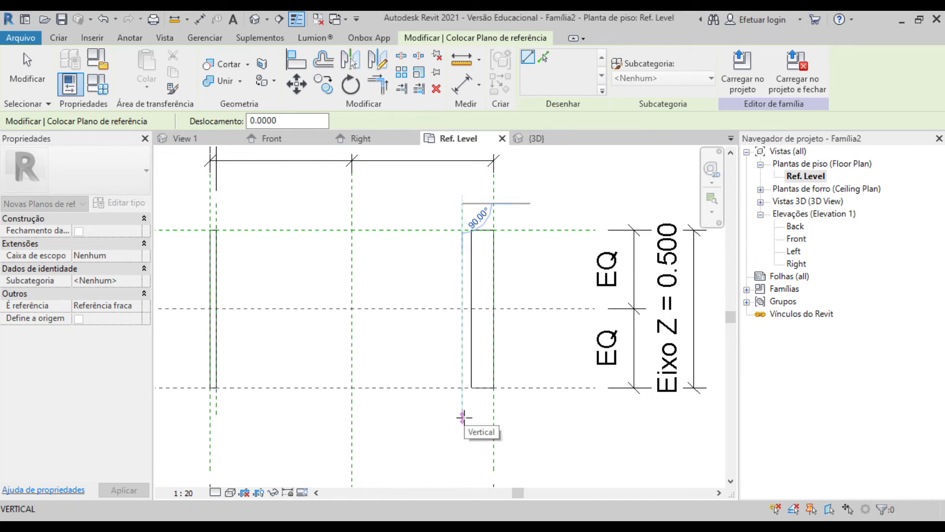
click(463, 418)
key(Escape)
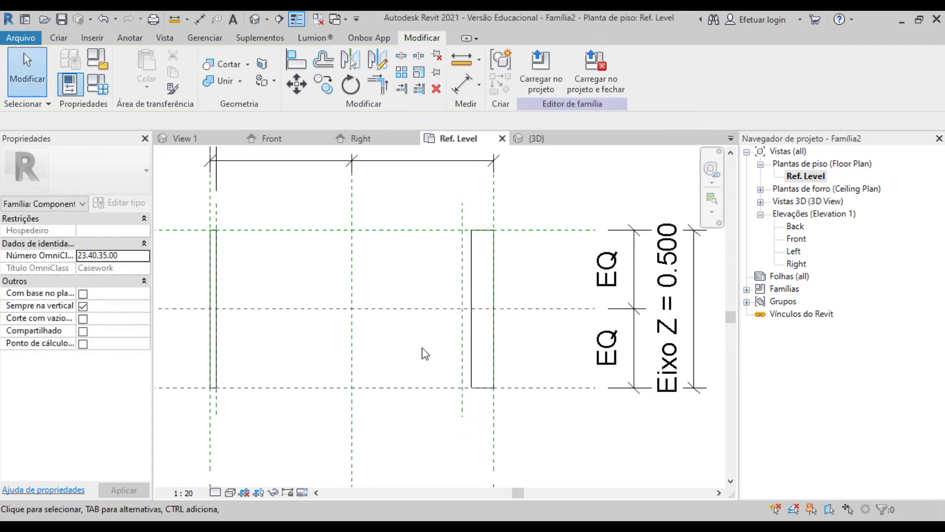
Dimension the distance between the right reference plane and the new inner plane, placing it level with the existing Lat EX dimension.
key(d)
key(i)
scroll(422, 347, down, 2)
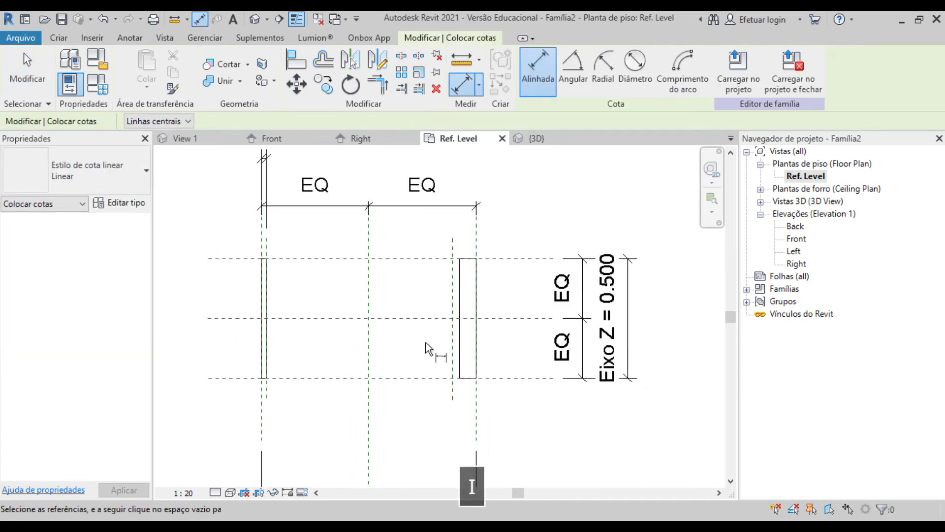
scroll(440, 222, up, 3)
click(495, 242)
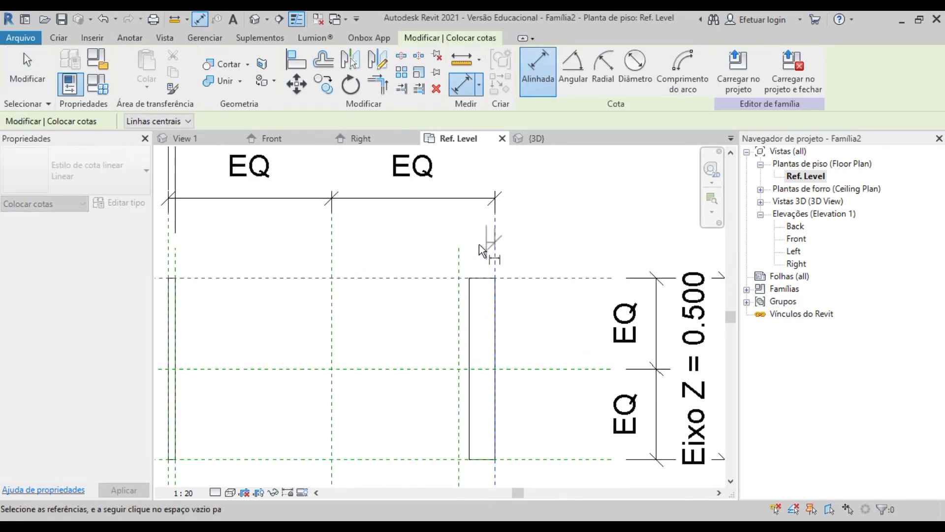
click(459, 263)
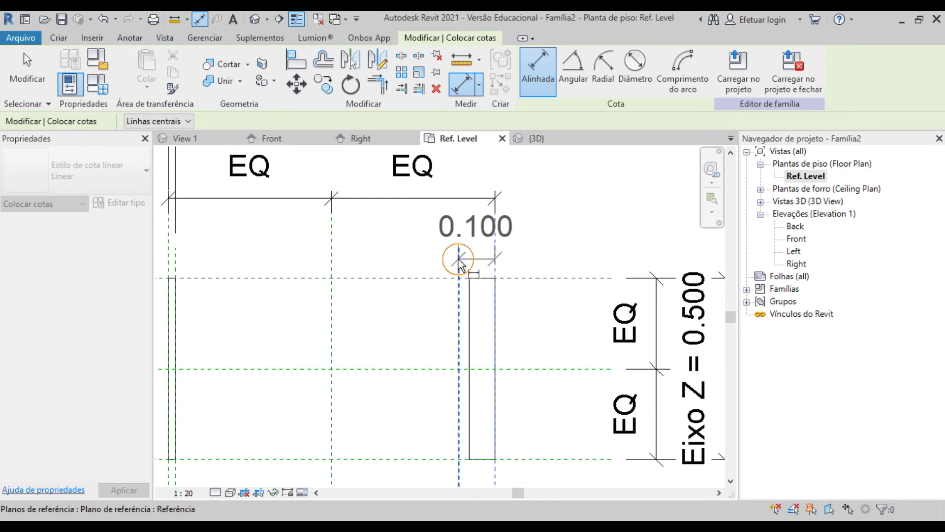
scroll(459, 284, down, 2)
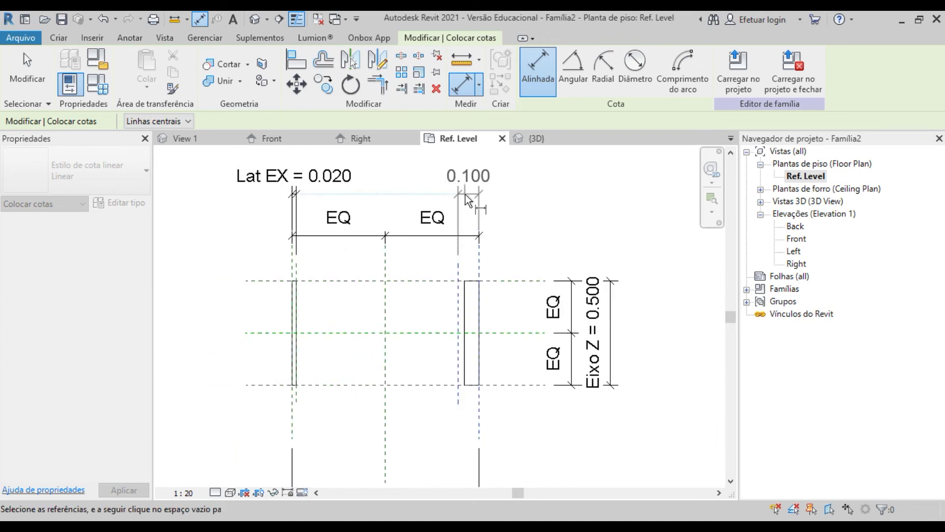
click(466, 199)
key(Escape)
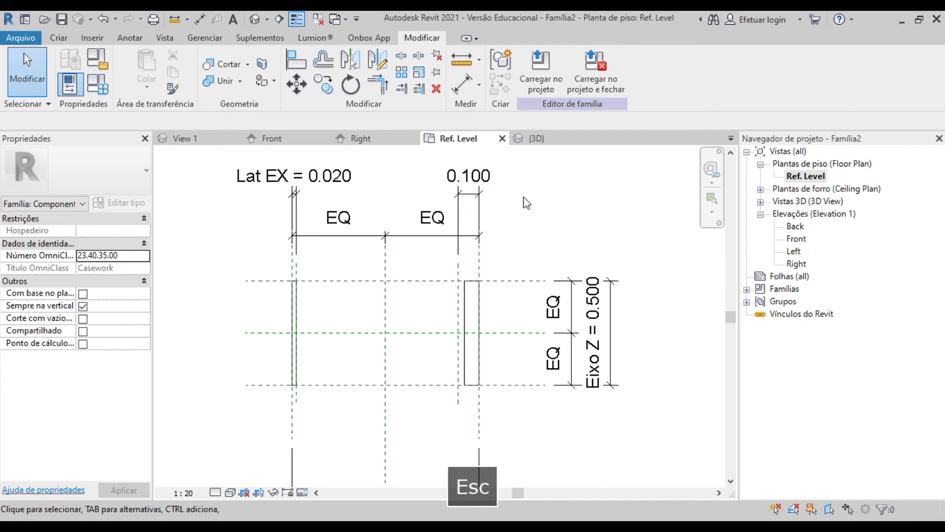
Label the new dimension at the right reference plane with the Lat EX parameter.
click(466, 180)
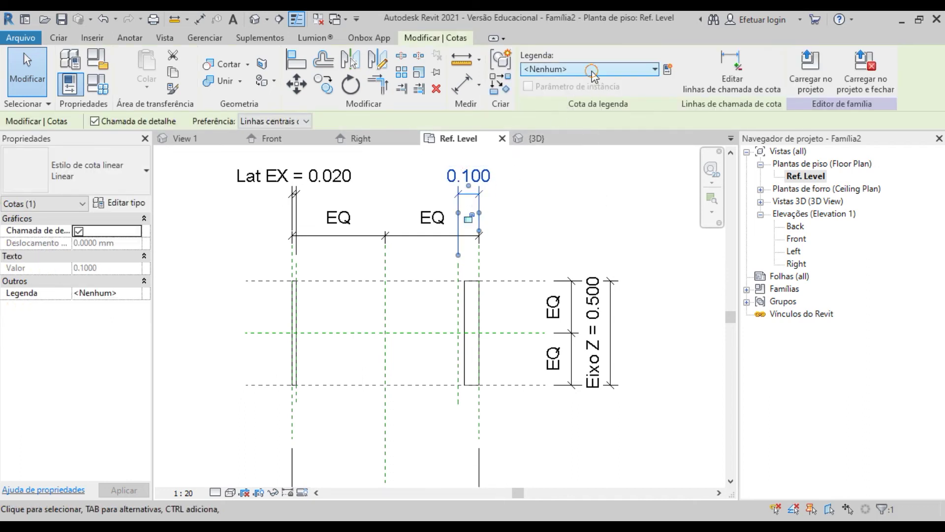
click(630, 70)
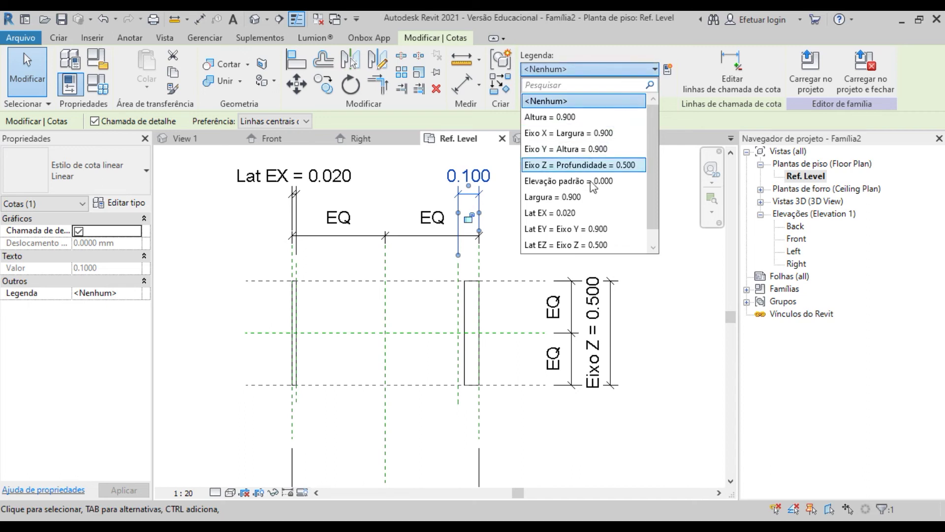
click(550, 215)
click(537, 223)
Align the second vertical piece's inner edge to the new Lat EX reference plane and lock the alignment.
scroll(523, 251, up, 1)
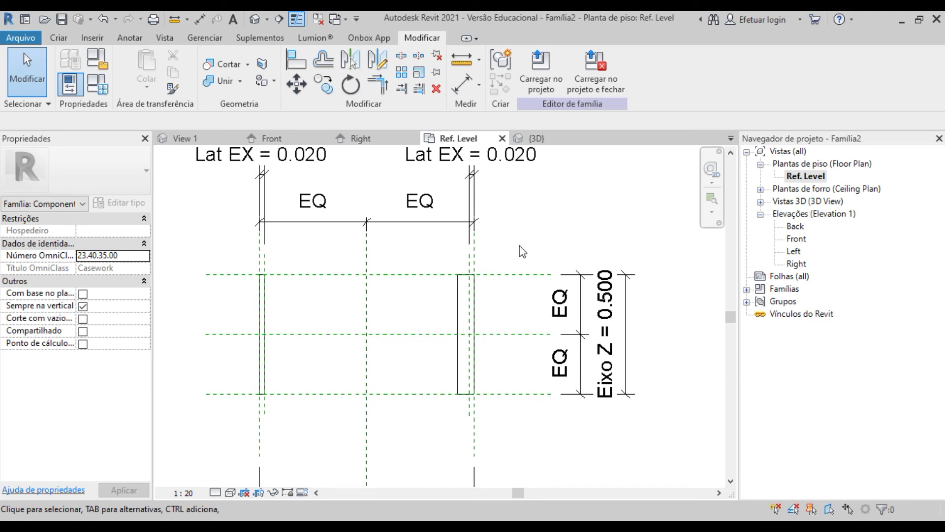
key(a)
key(l)
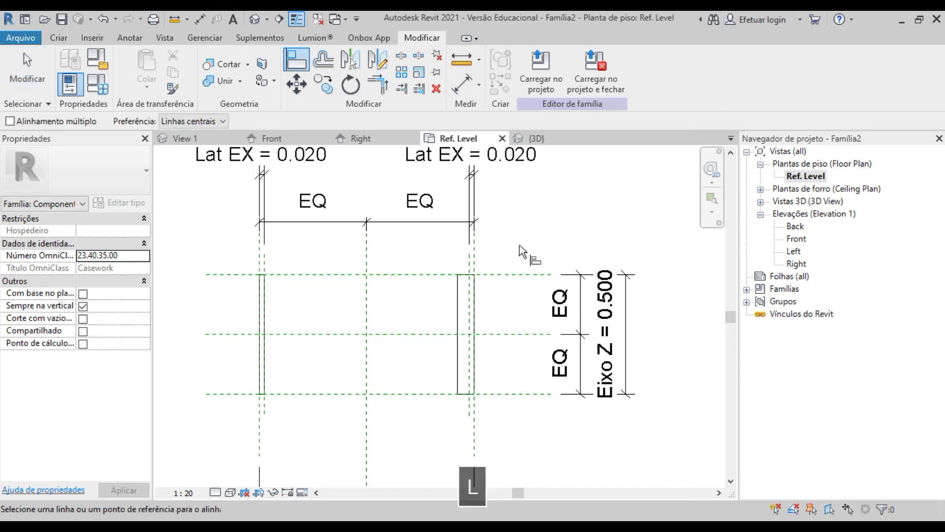
click(470, 261)
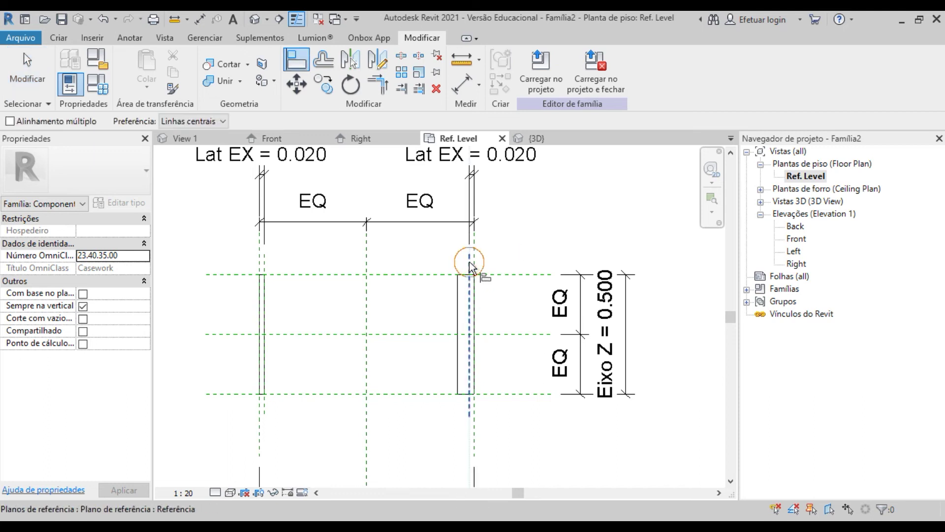
click(459, 299)
scroll(501, 288, down, 1)
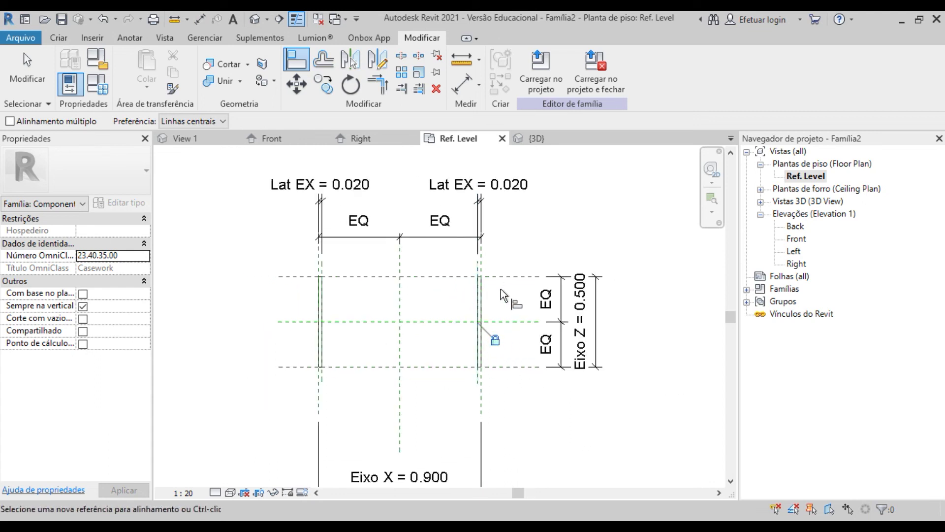
scroll(501, 289, down, 1)
key(Escape)
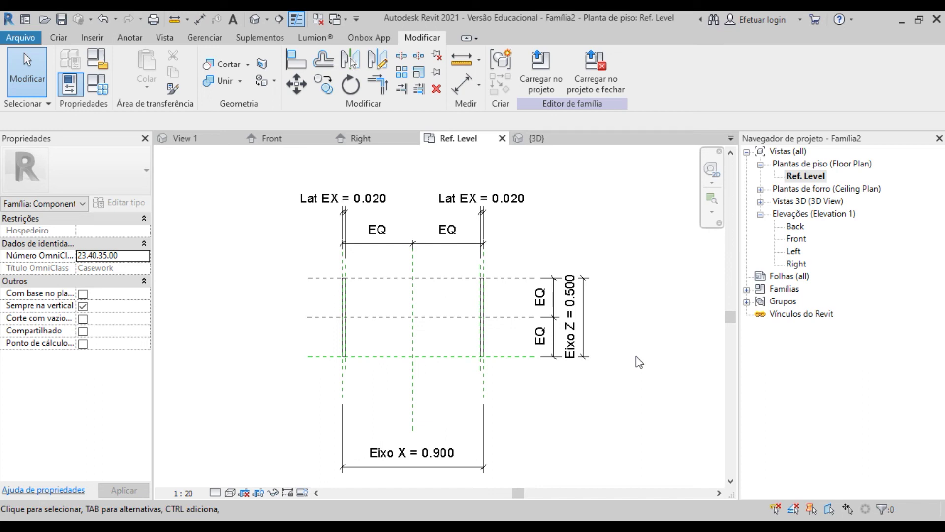
Flex the cabinet's width by setting the Eixo X dimension to 1.2, 0.4 and finally 0.9.
click(406, 453)
click(435, 457)
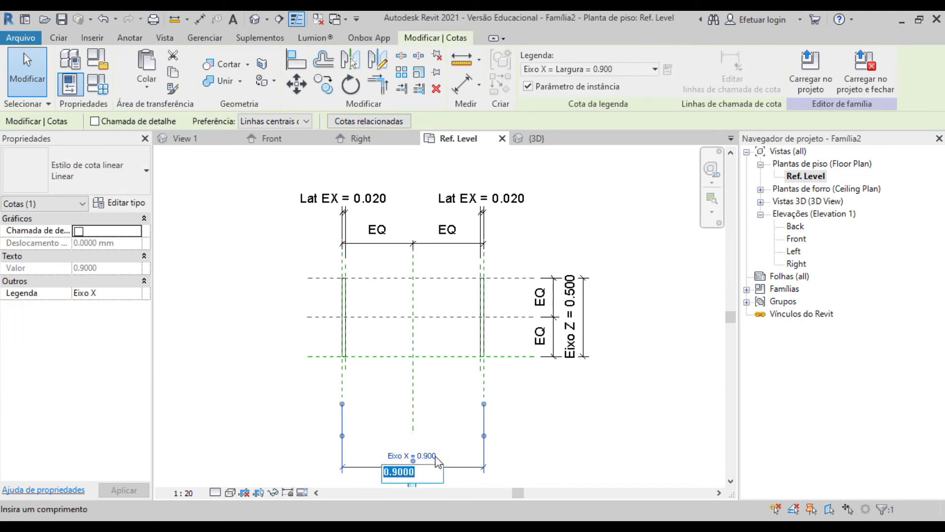
text(1.2)
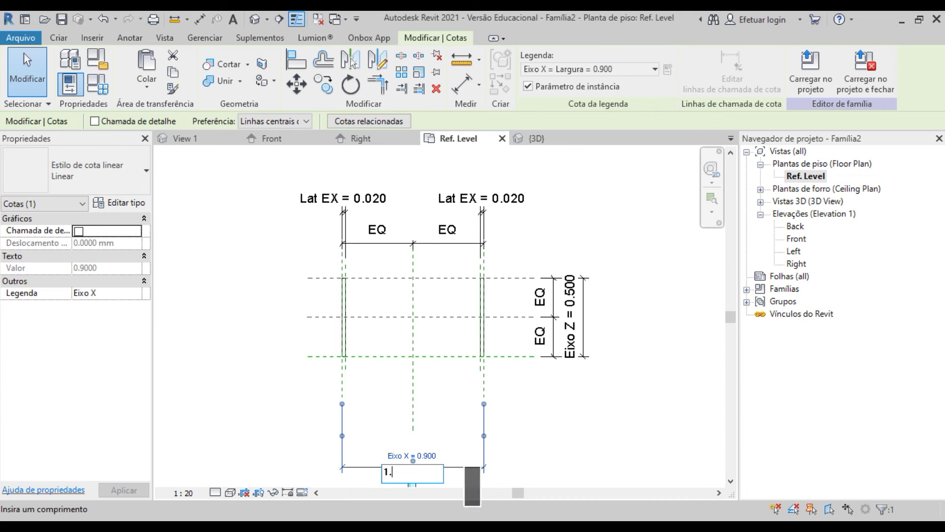
key(Return)
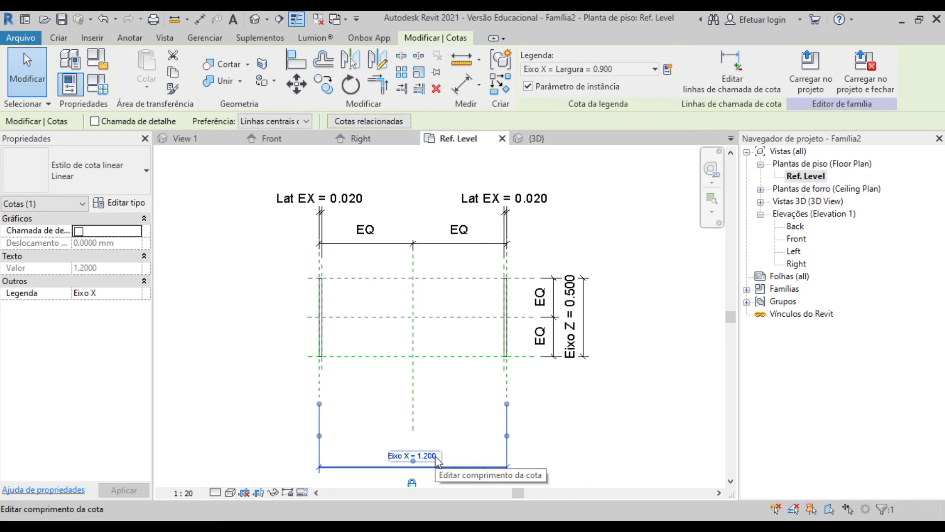
click(436, 459)
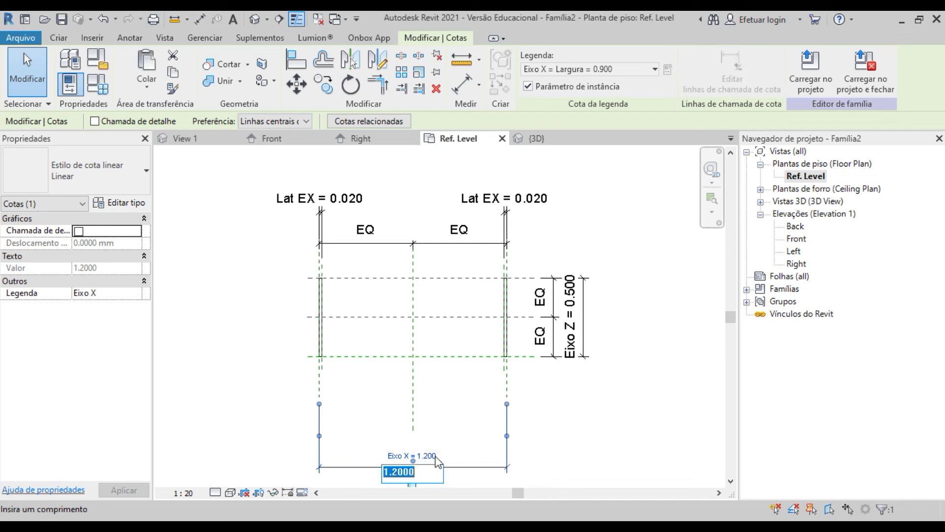
text(.4)
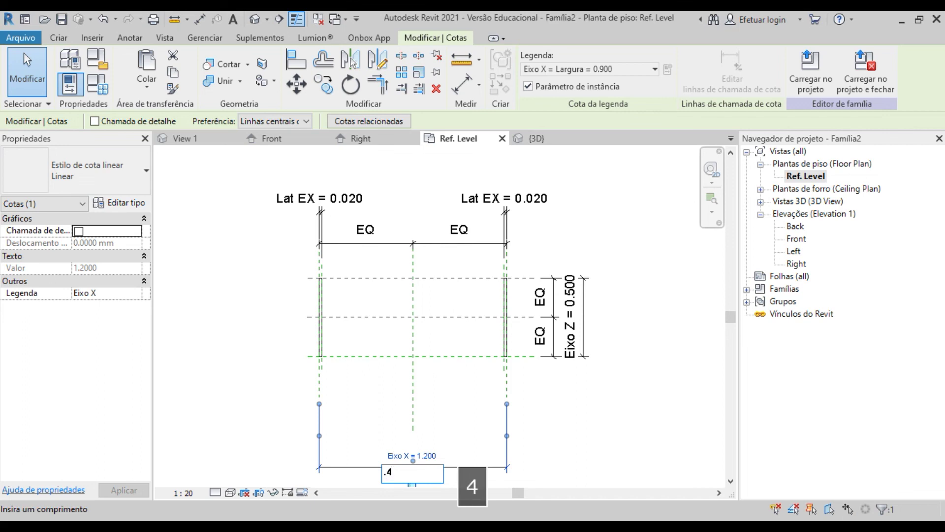
key(Return)
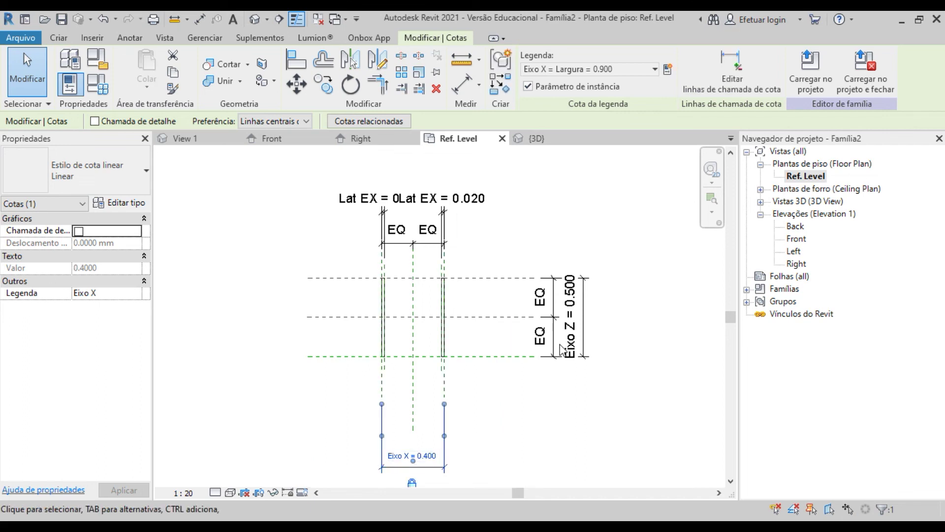
click(431, 457)
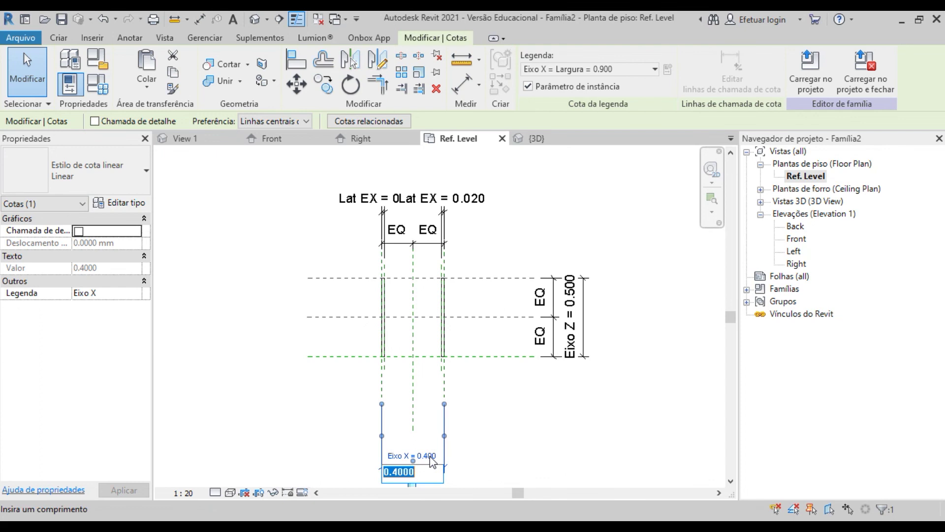
text(.9)
key(Return)
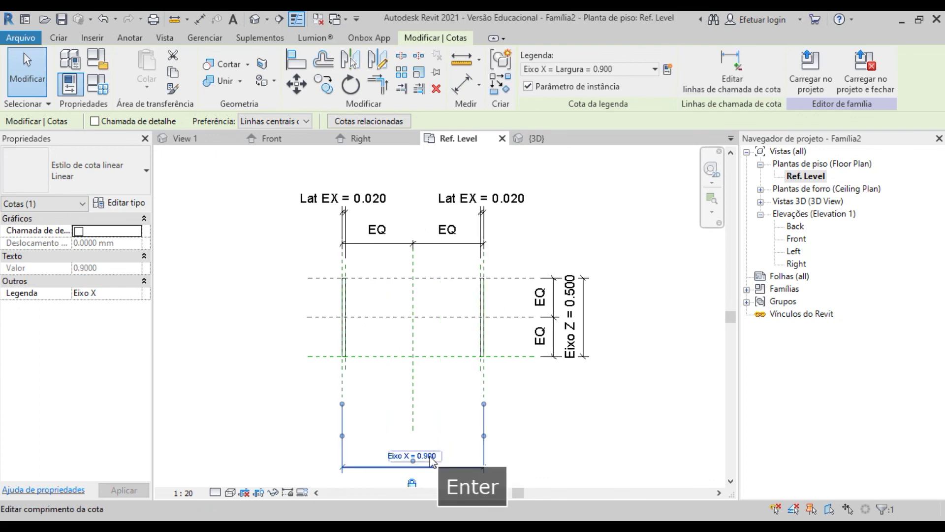
Flex the cabinet's depth by setting the Eixo Z dimension to 1, 0.2 and finally 0.6.
click(544, 422)
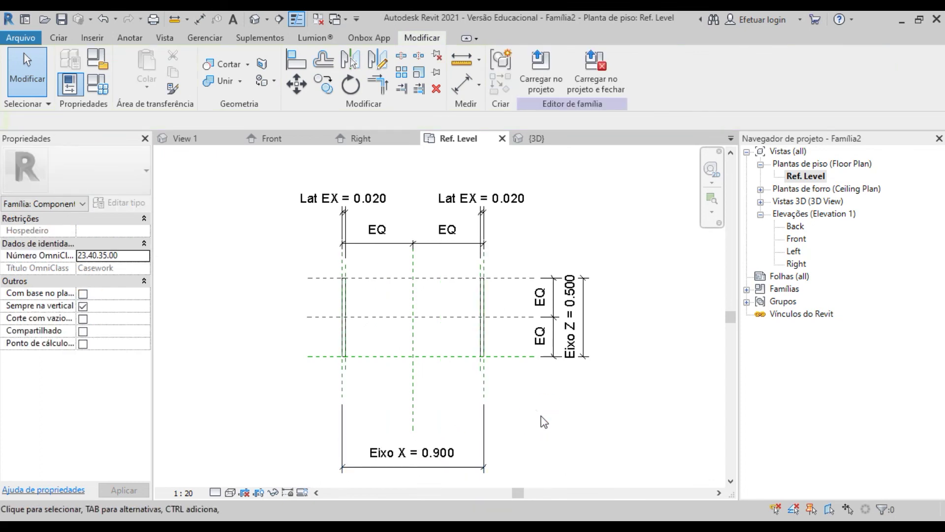
click(572, 301)
click(572, 301)
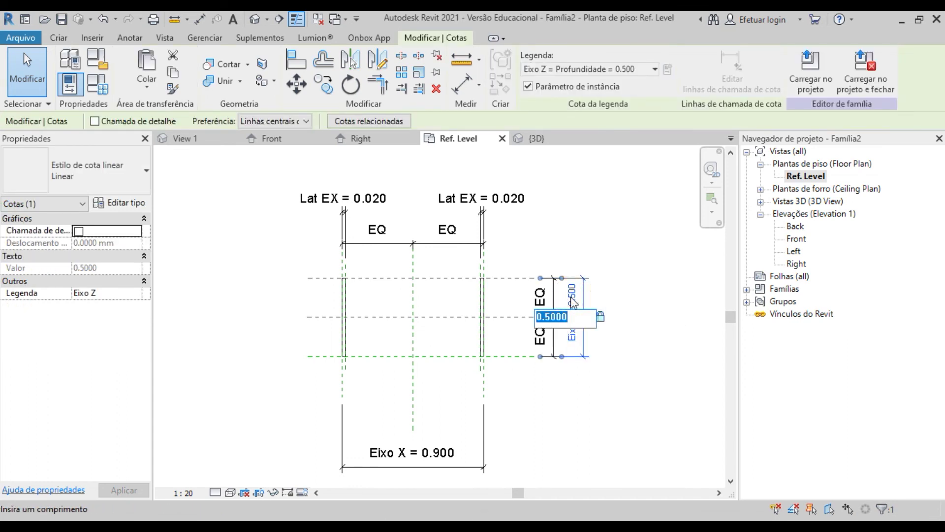
text(1)
key(Return)
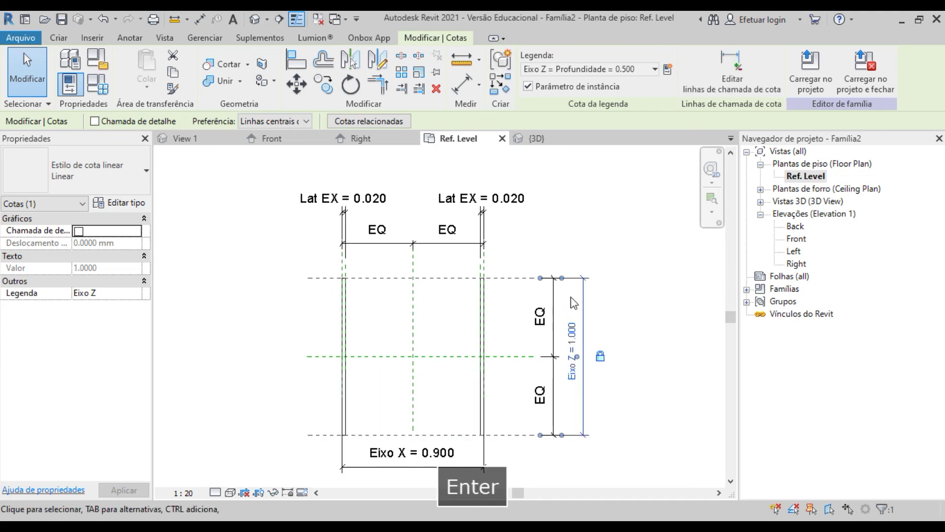
click(572, 339)
text(.2)
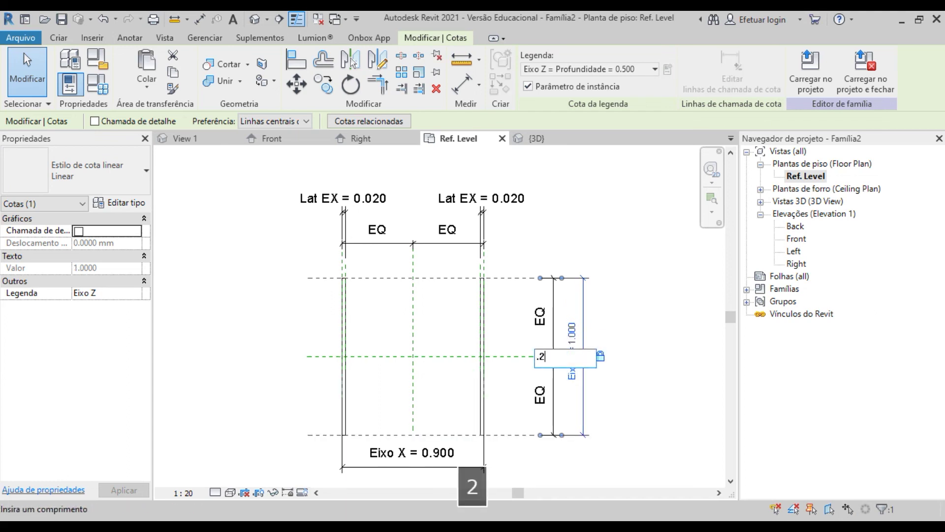
key(Return)
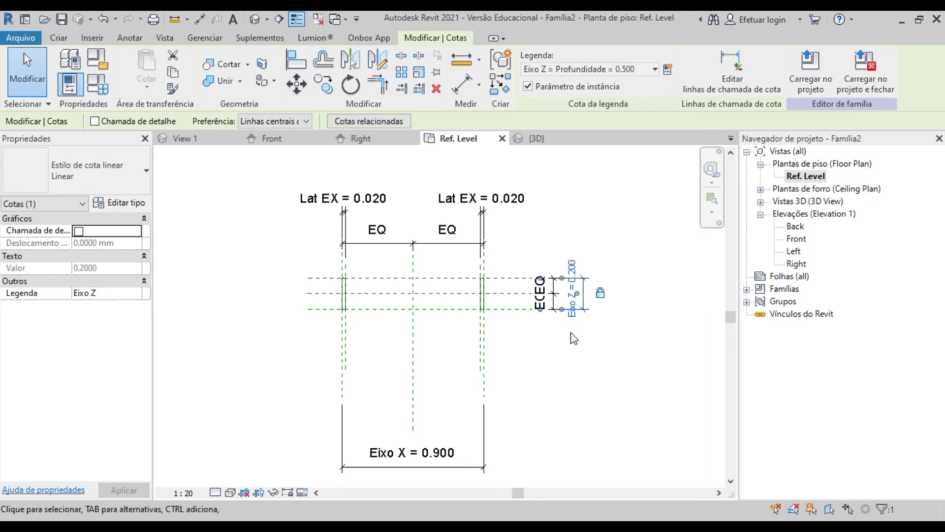
click(574, 267)
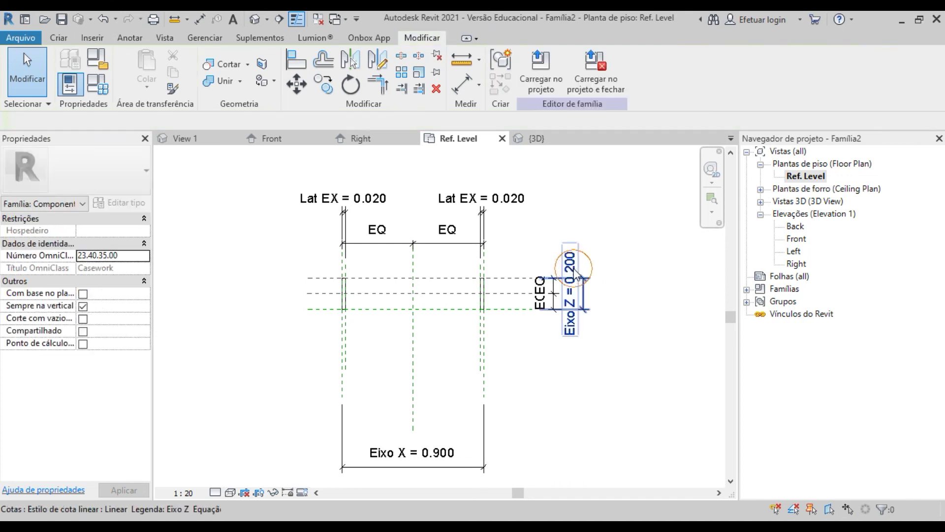
click(572, 287)
click(572, 291)
text(.6)
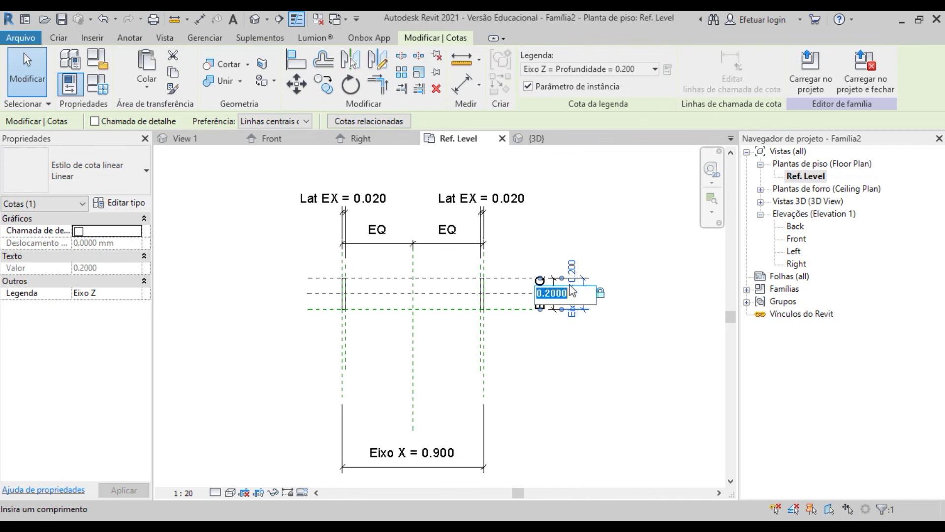
key(Return)
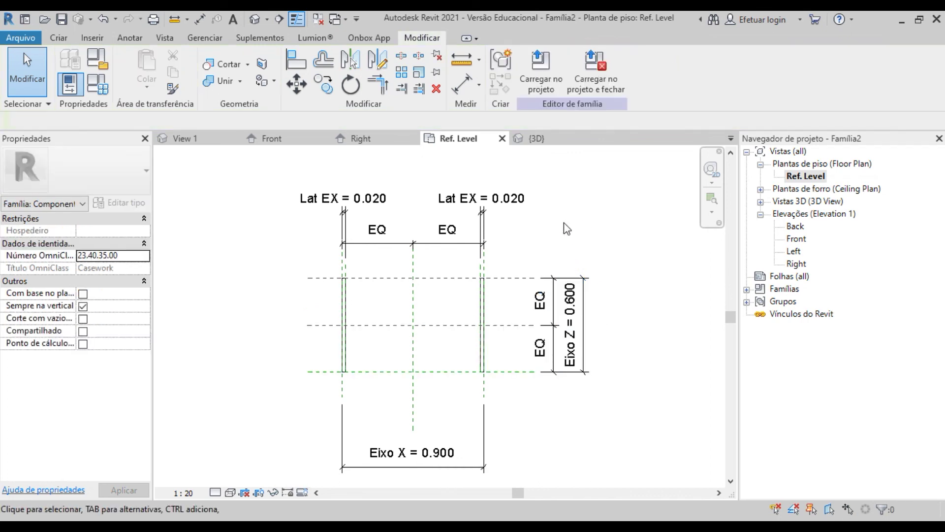
Flex the side-panel thickness by setting the Lat EX dimension to 0.1 and back to 0.02.
click(499, 202)
click(500, 202)
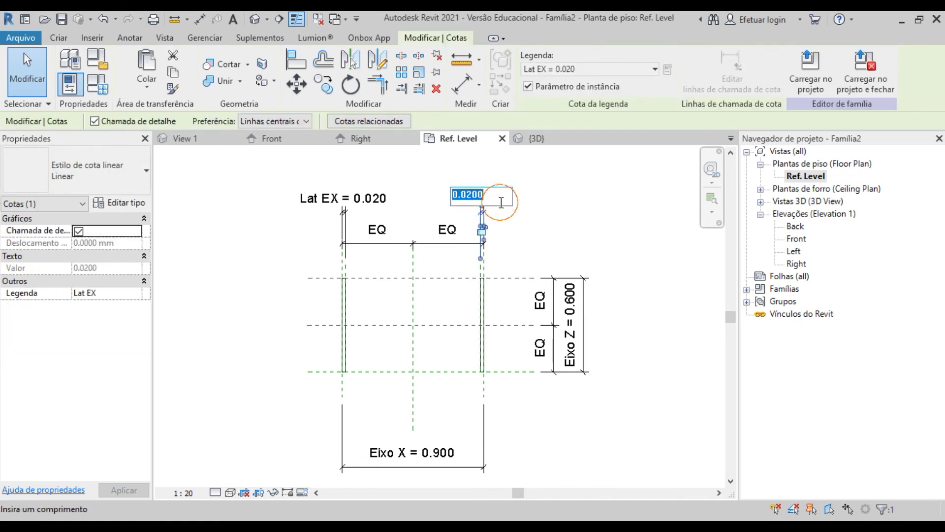
text(.1)
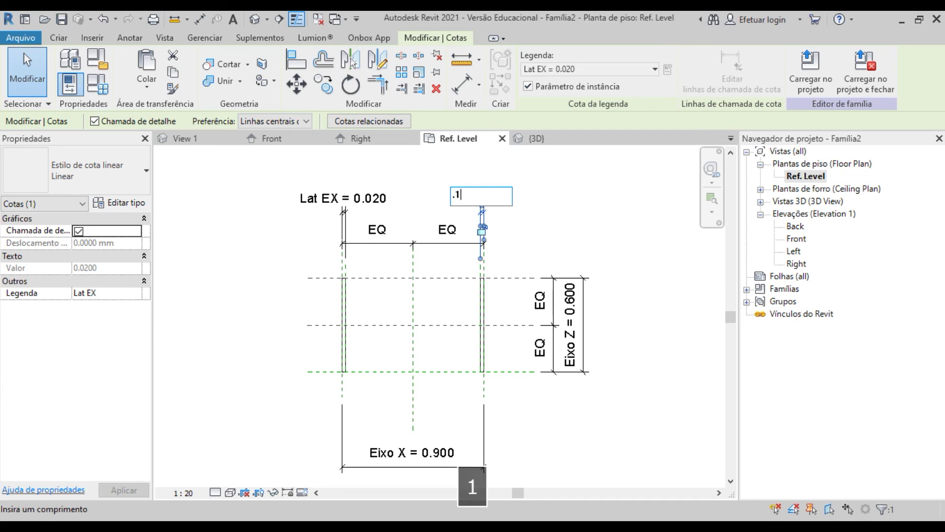
key(Return)
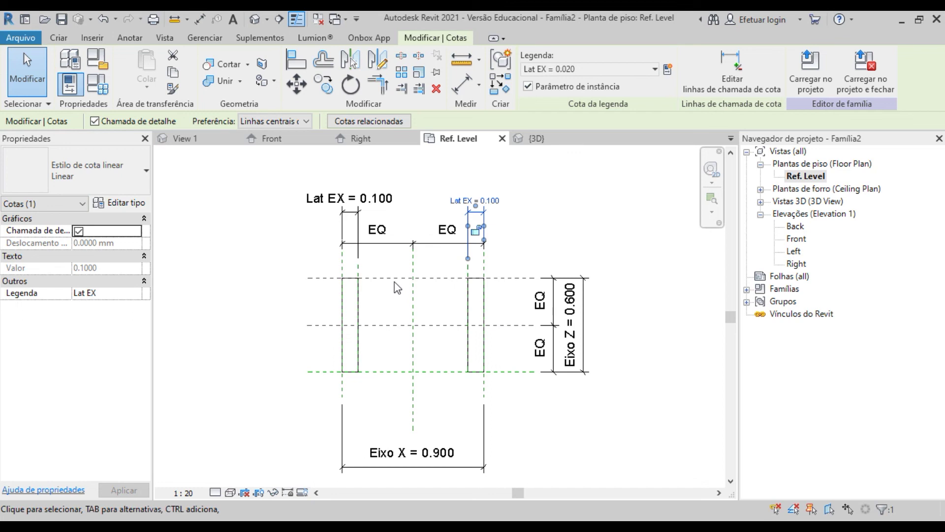
click(492, 200)
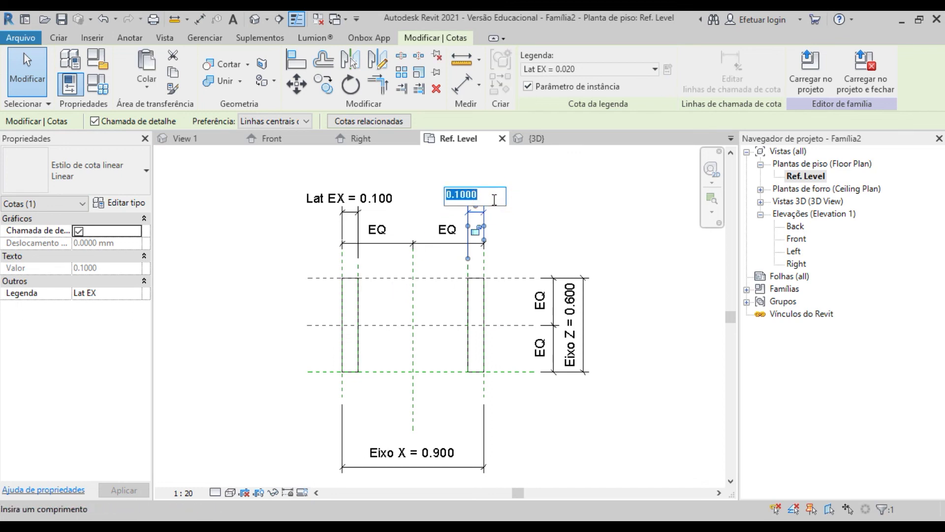
text(.02)
key(Return)
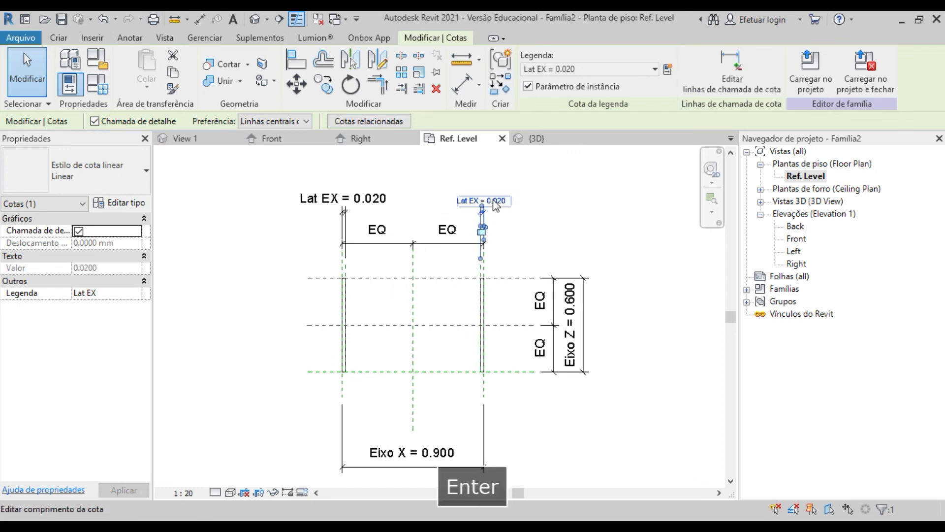
click(566, 216)
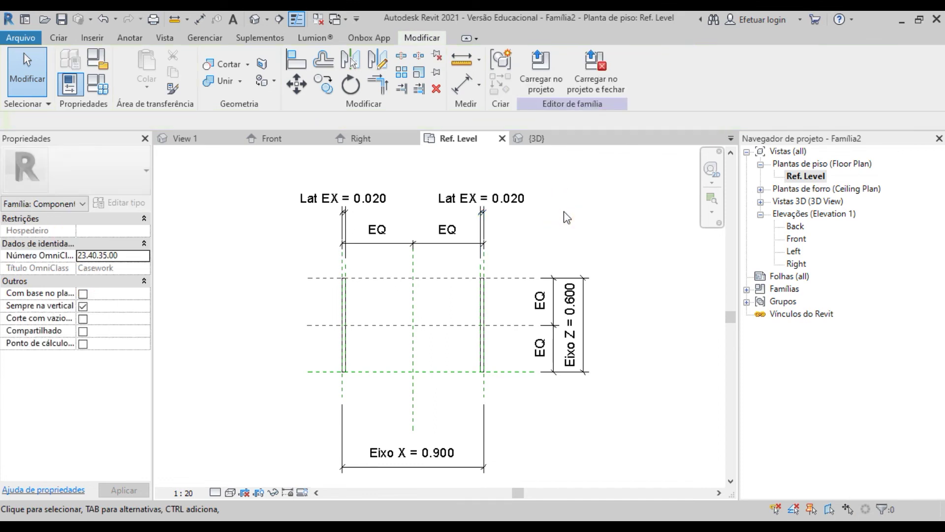